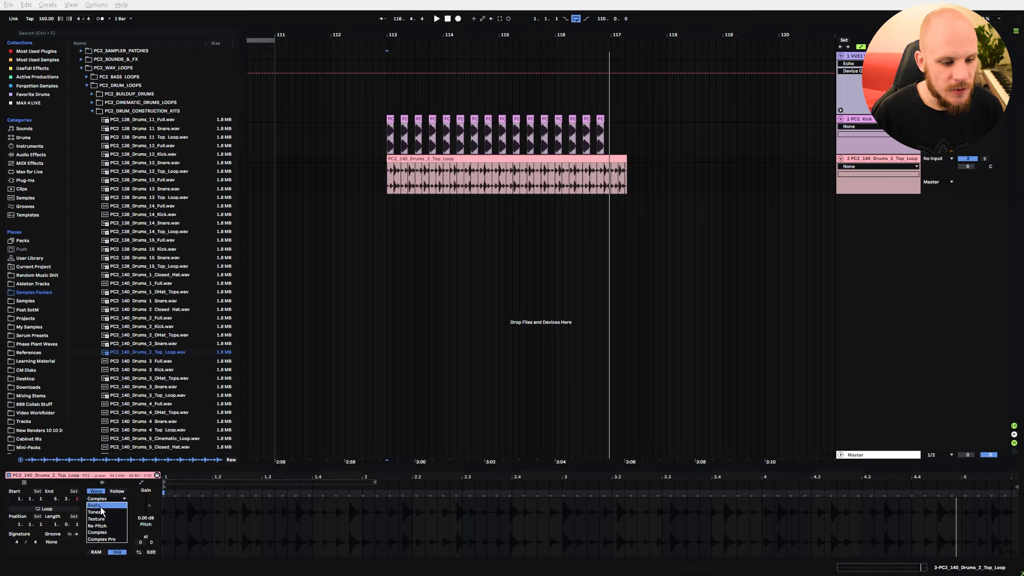
Set the drum top loop's warp mode to Beats, trim the clip's end to bar 117, and play it with the kick.
click(101, 505)
drag(627, 162, 608, 162)
click(385, 181)
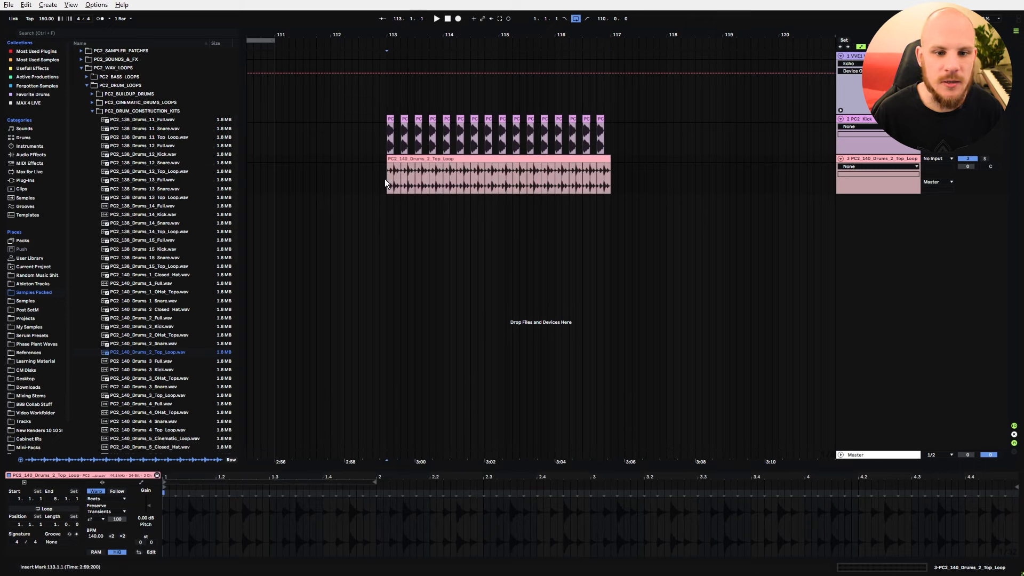
key(space)
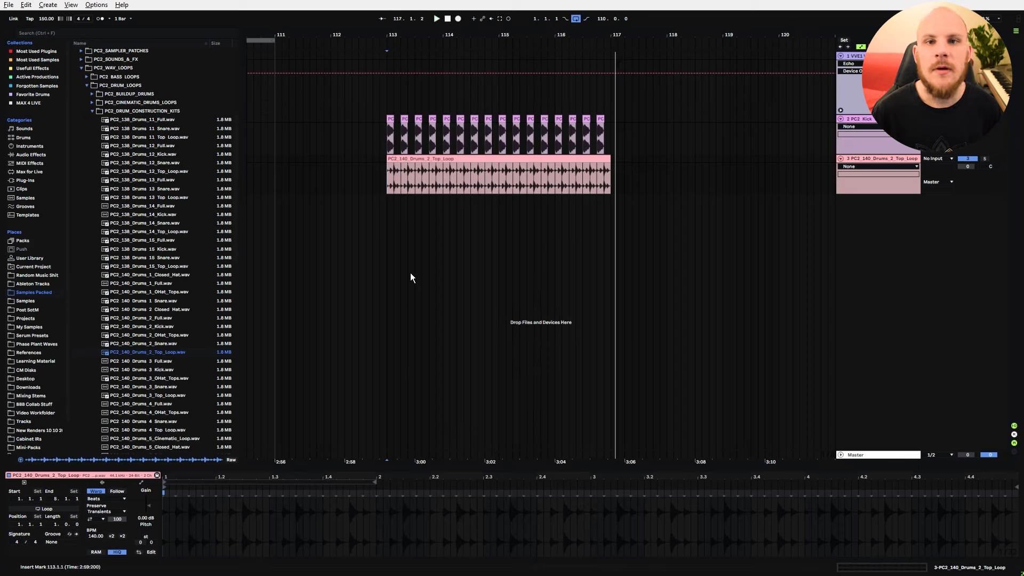
key(space)
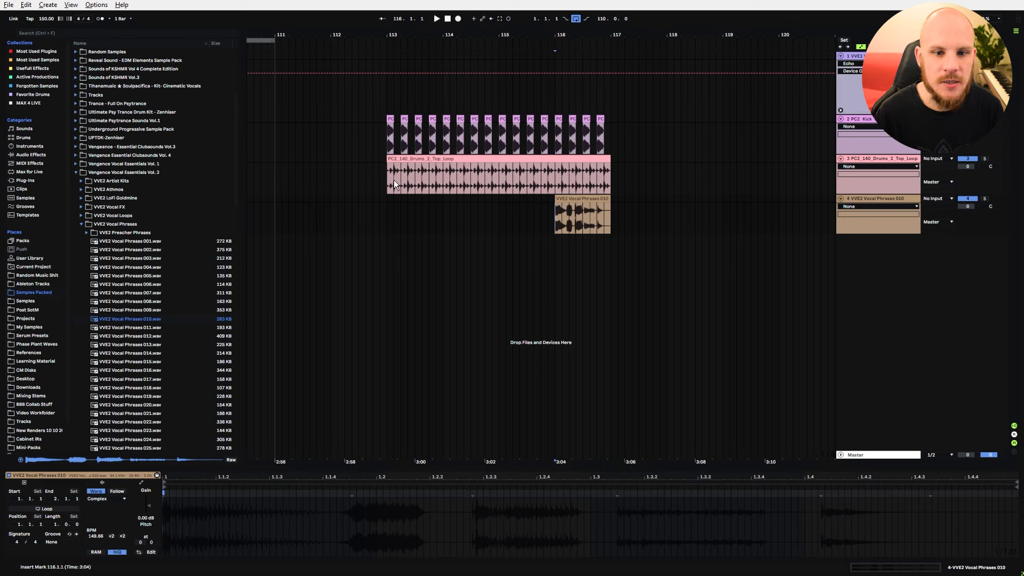
Play the arrangement from bar 116 to hear the vocal phrase against the drums.
drag(394, 181, 608, 180)
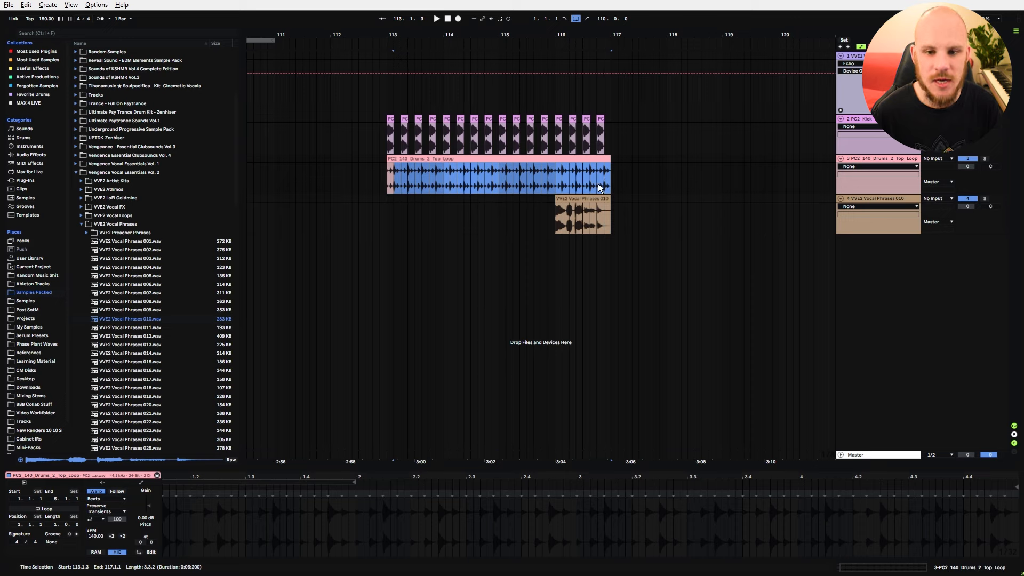
click(386, 175)
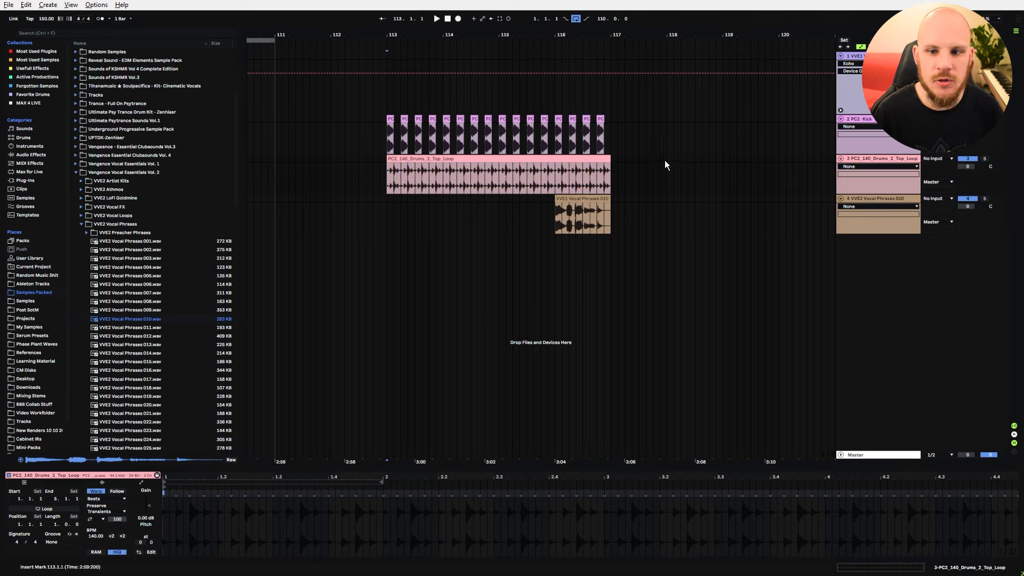
click(556, 213)
key(space)
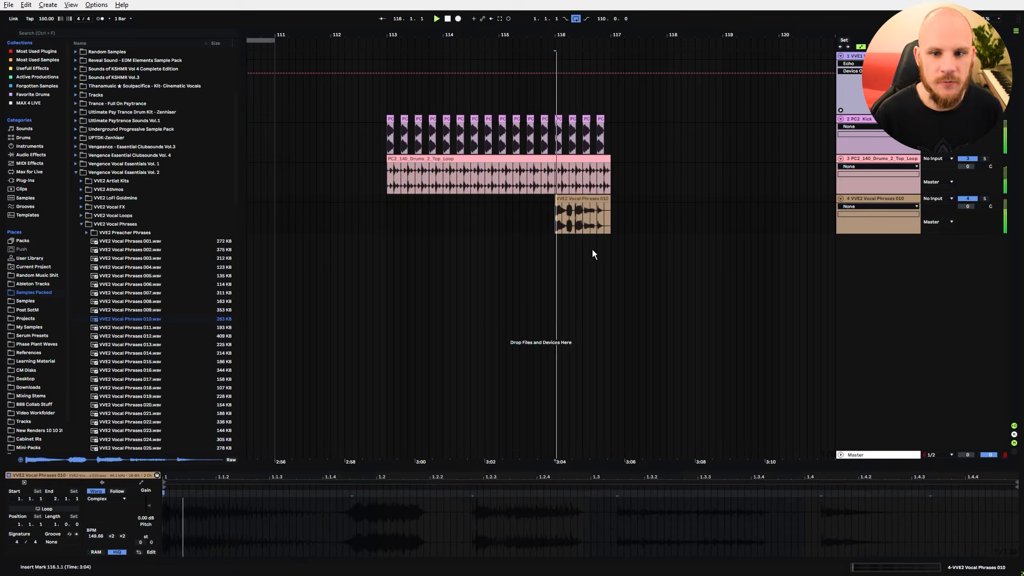
key(space)
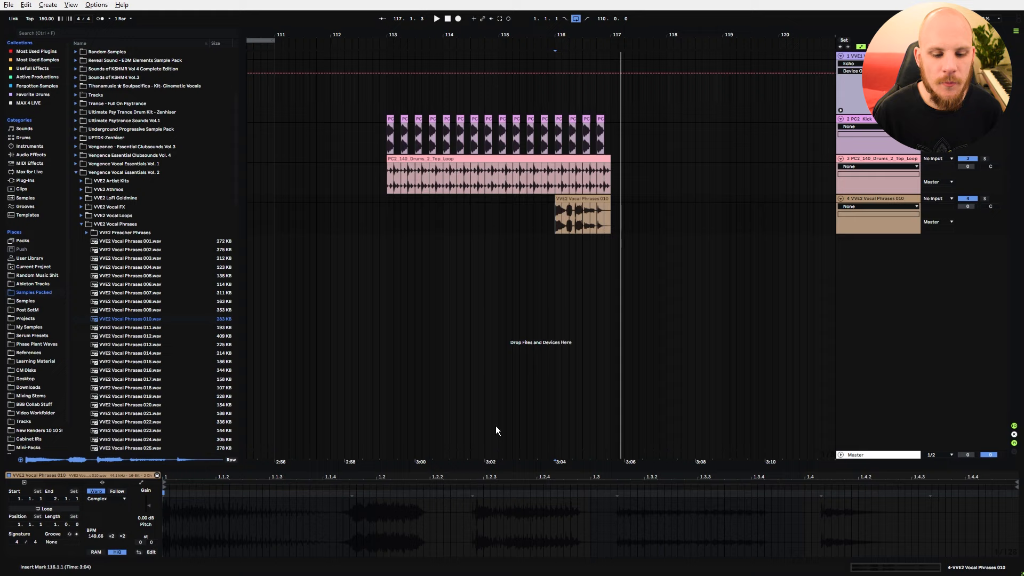
click(299, 495)
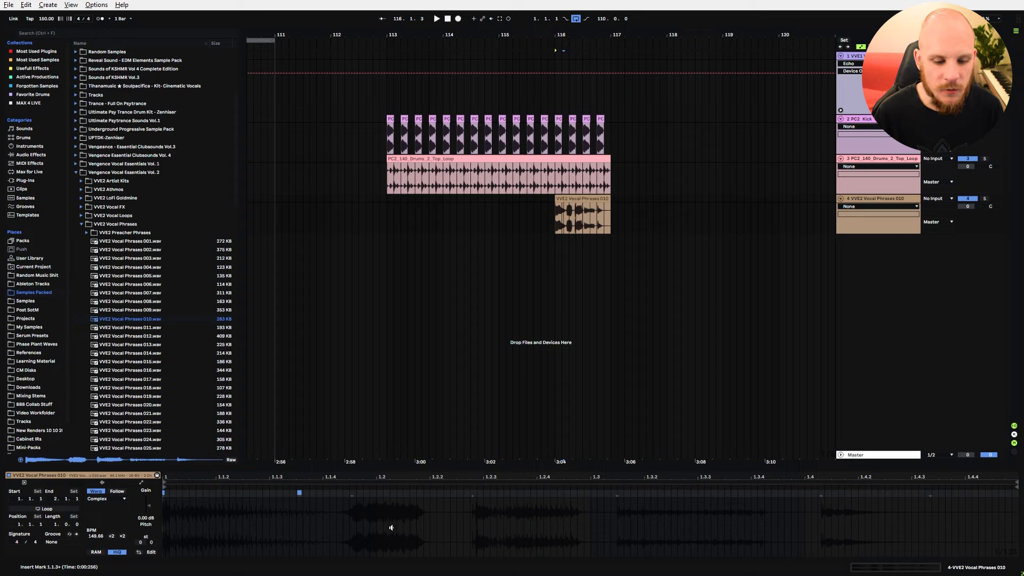
mouse_move(351, 495)
mouse_down()
mouse_move(426, 498)
mouse_move(353, 500)
mouse_move(415, 509)
mouse_move(357, 510)
mouse_up()
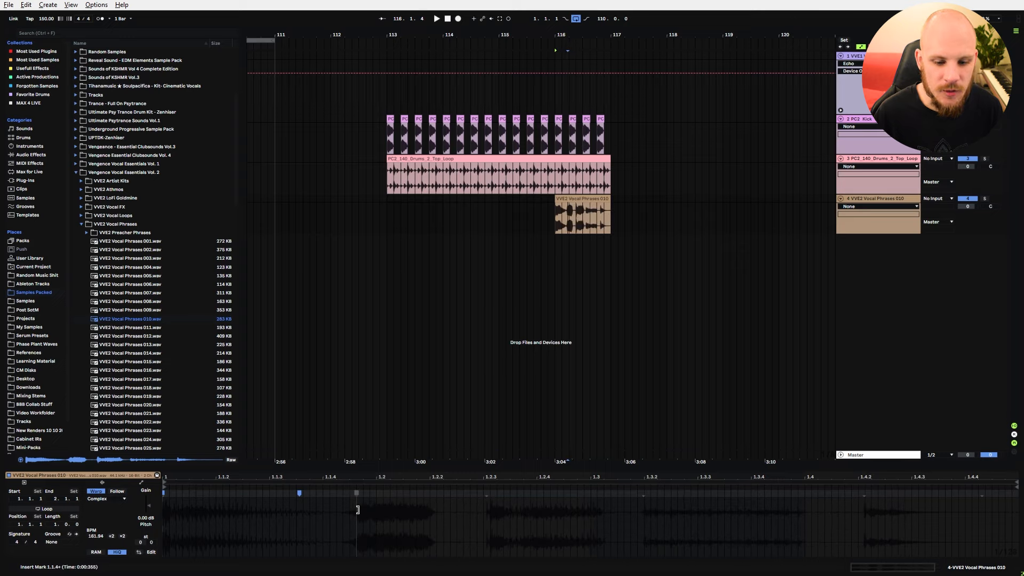
double_click(357, 510)
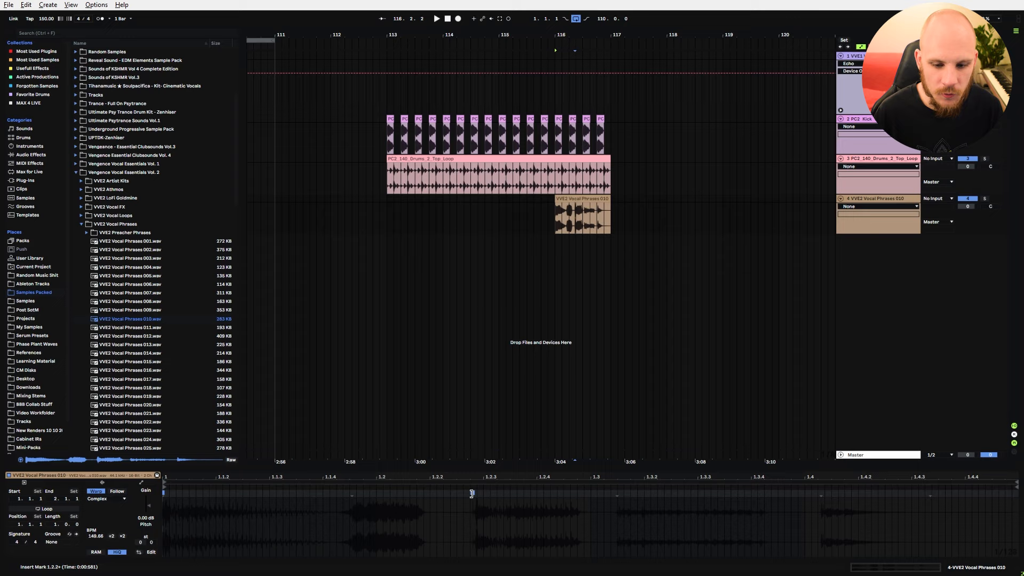
Warp the vocal phrase's transients onto 1.2, 1.2.3, 1.3 and 1.4, and play the clip from bar 116.
drag(472, 494, 482, 495)
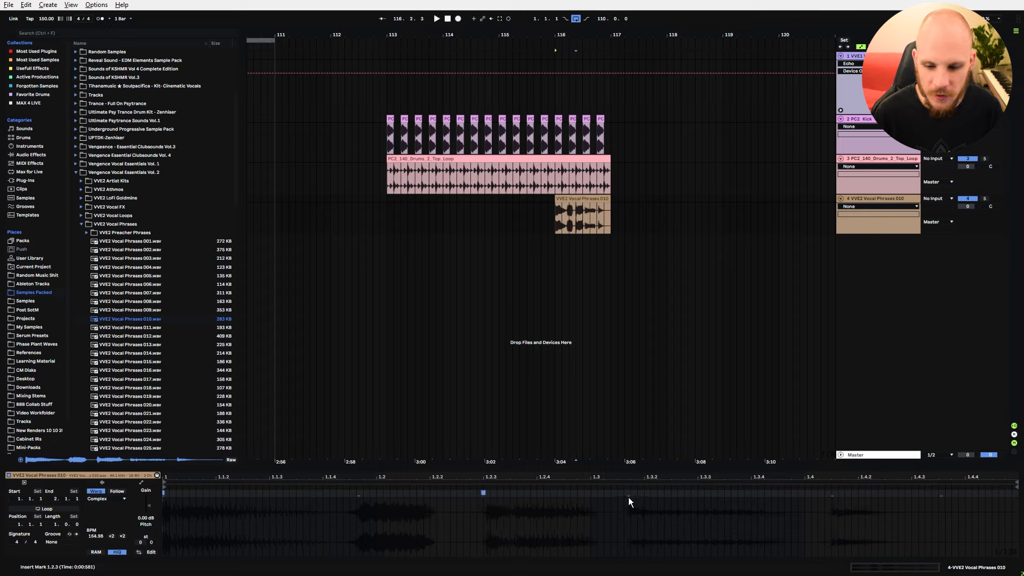
drag(627, 494, 591, 504)
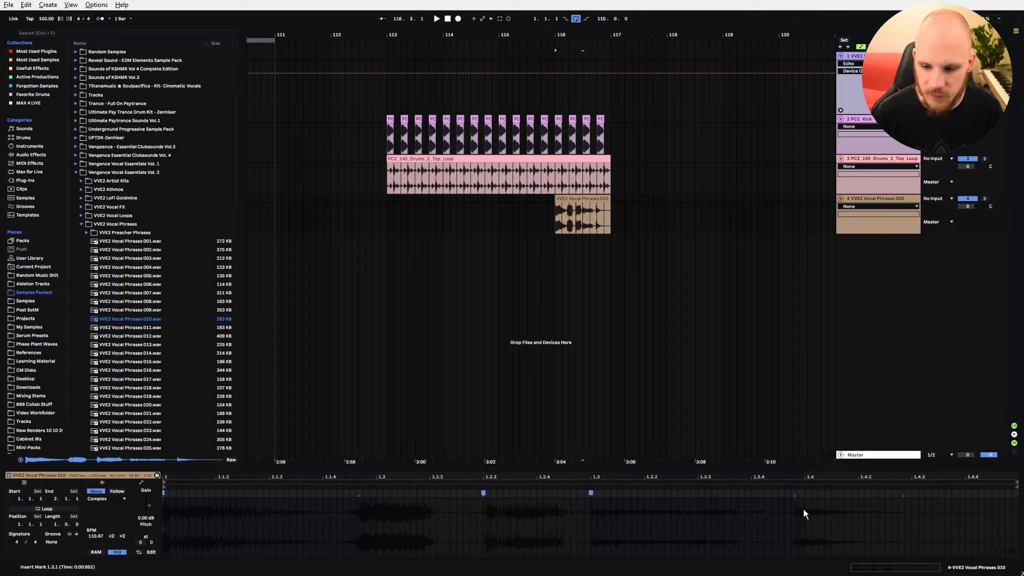
drag(792, 495, 804, 495)
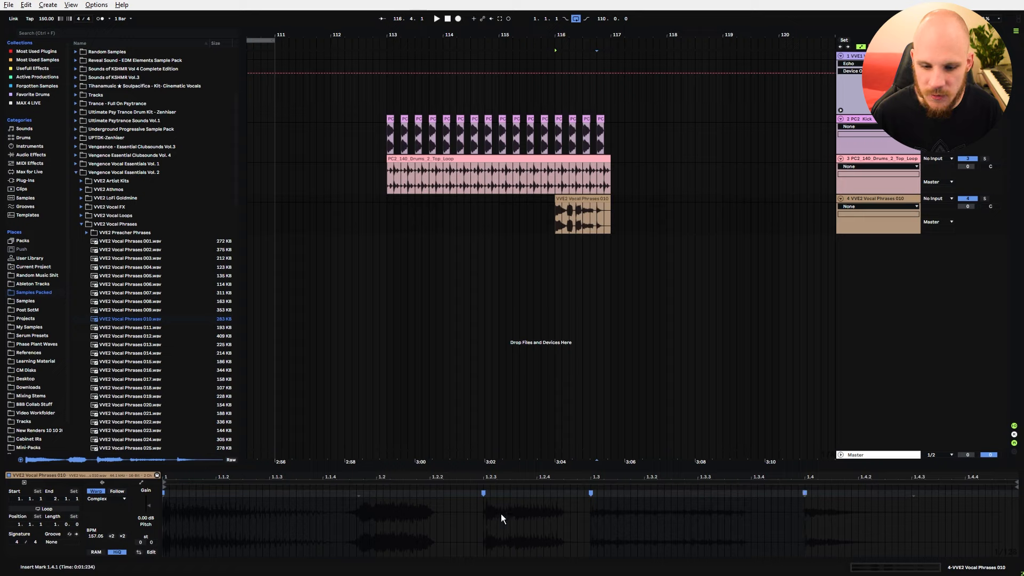
drag(364, 494, 376, 494)
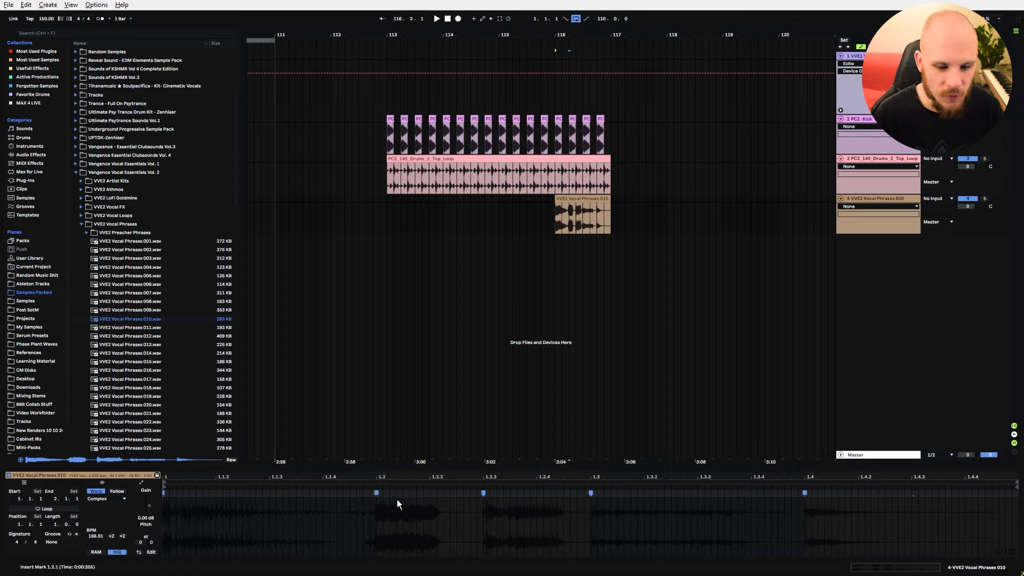
click(573, 237)
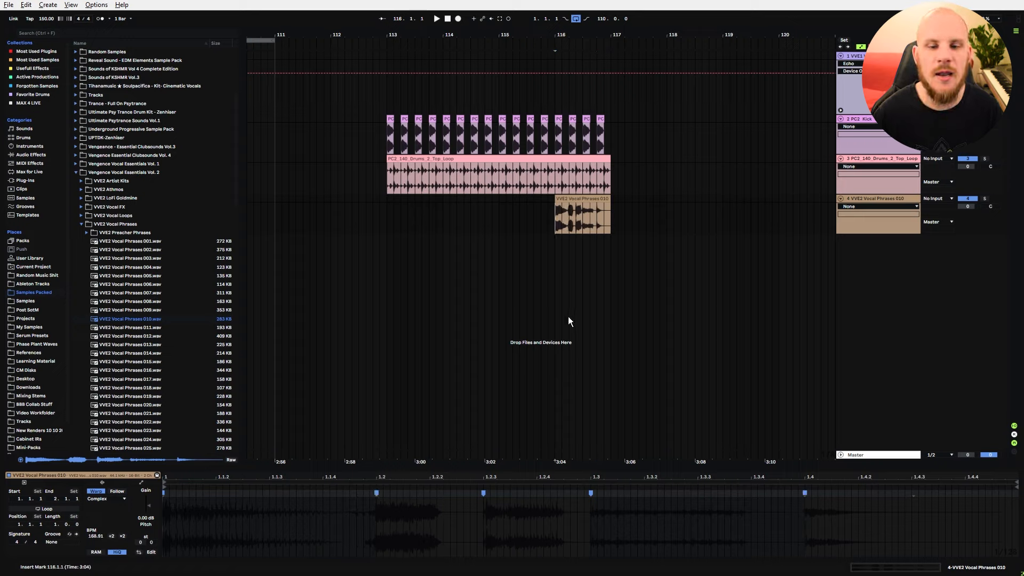
key(space)
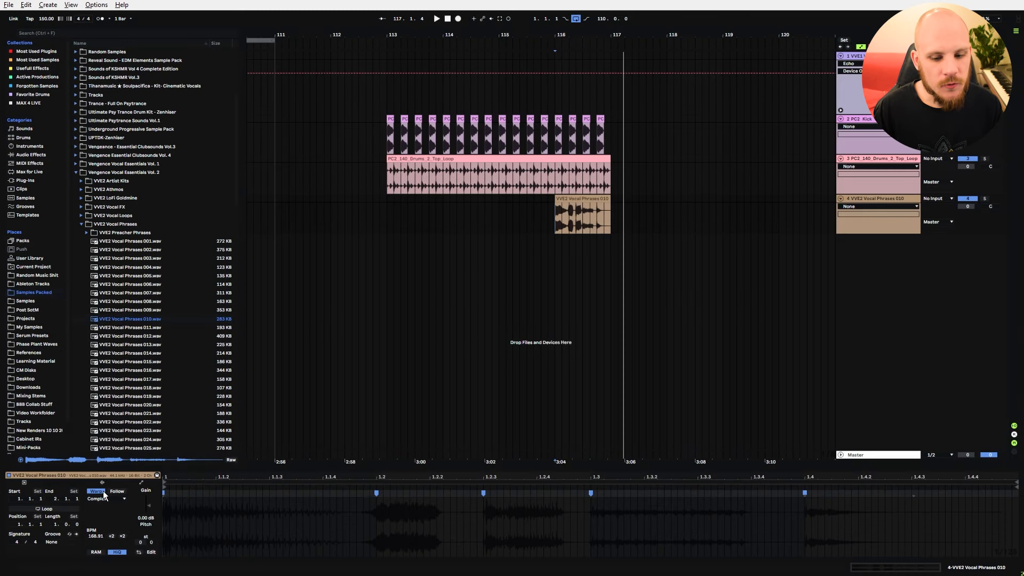
Turn Warp off and on for the vocal clip to clear its warp markers, and move the clip to bar 118.
click(102, 491)
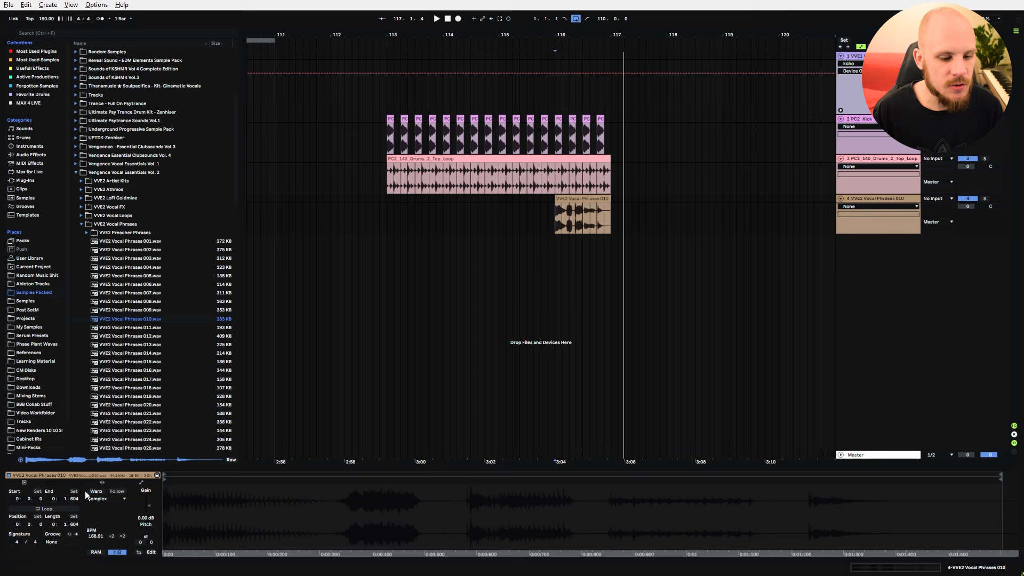
click(96, 492)
click(453, 326)
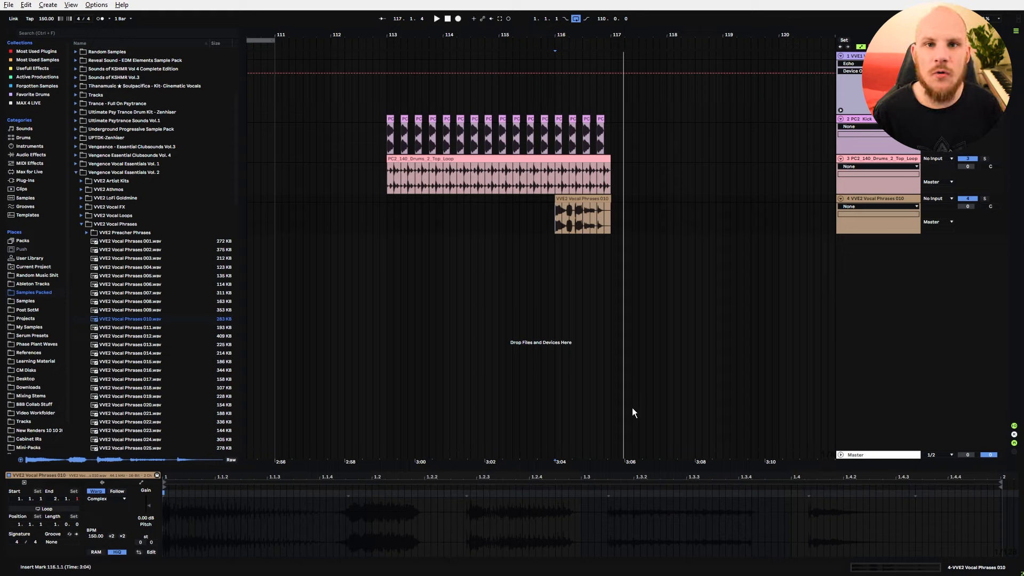
drag(585, 215, 491, 233)
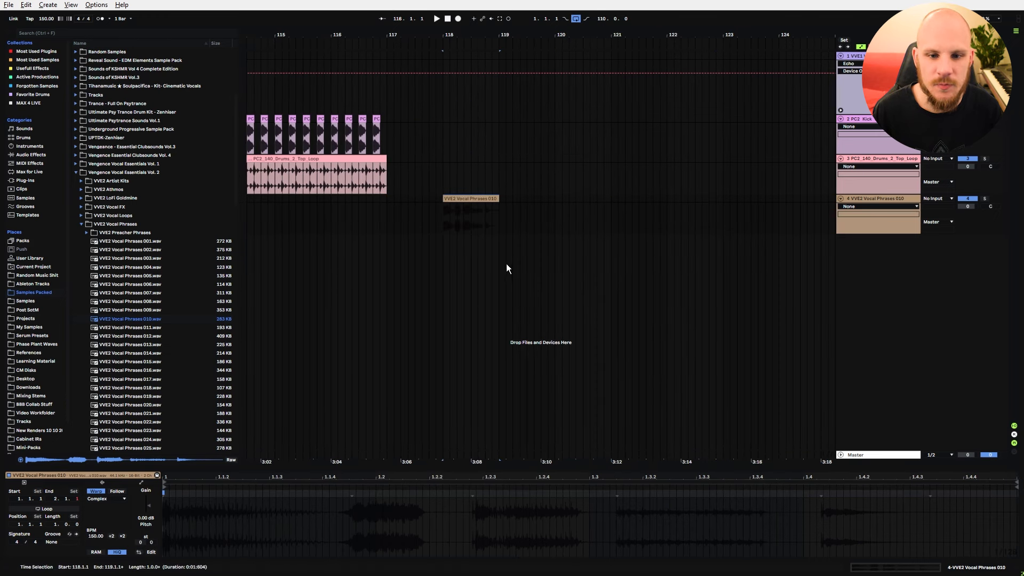
Stretch the vocal clip in Texture warp mode with a segment BPM of 999, and extend its end to 124.3.3.
click(114, 499)
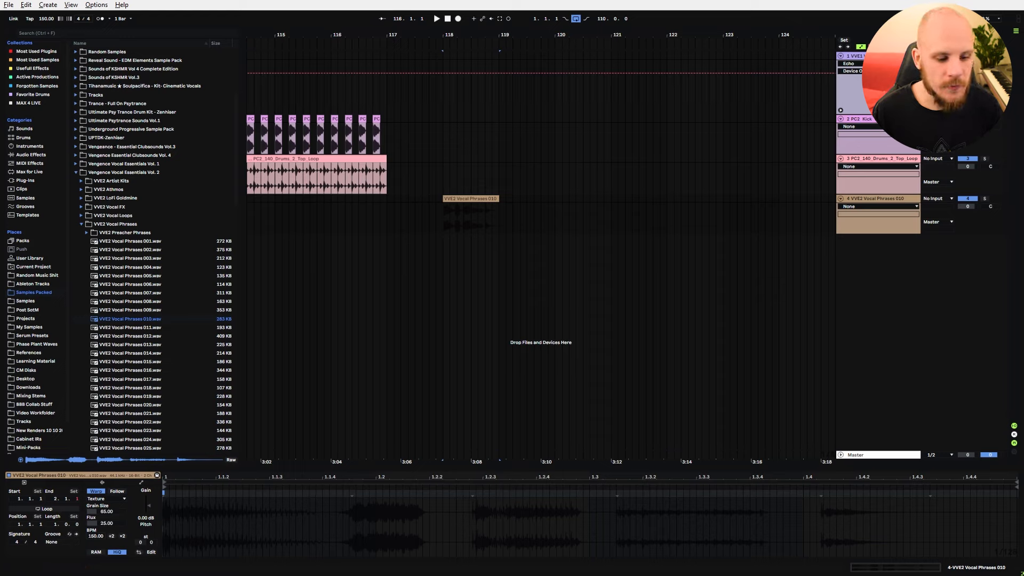
drag(95, 536, 96, 438)
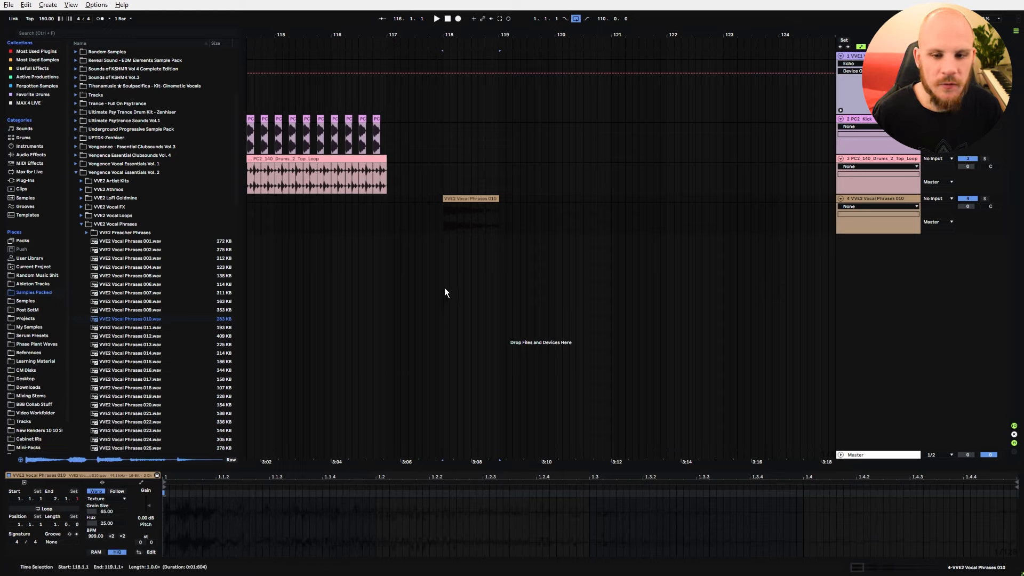
drag(498, 198, 817, 199)
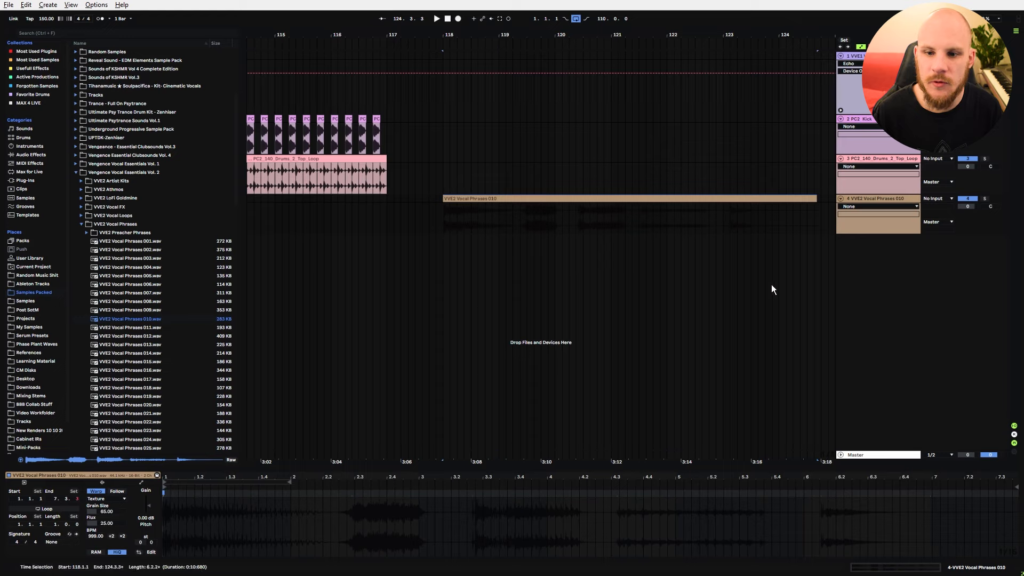
drag(818, 201, 805, 241)
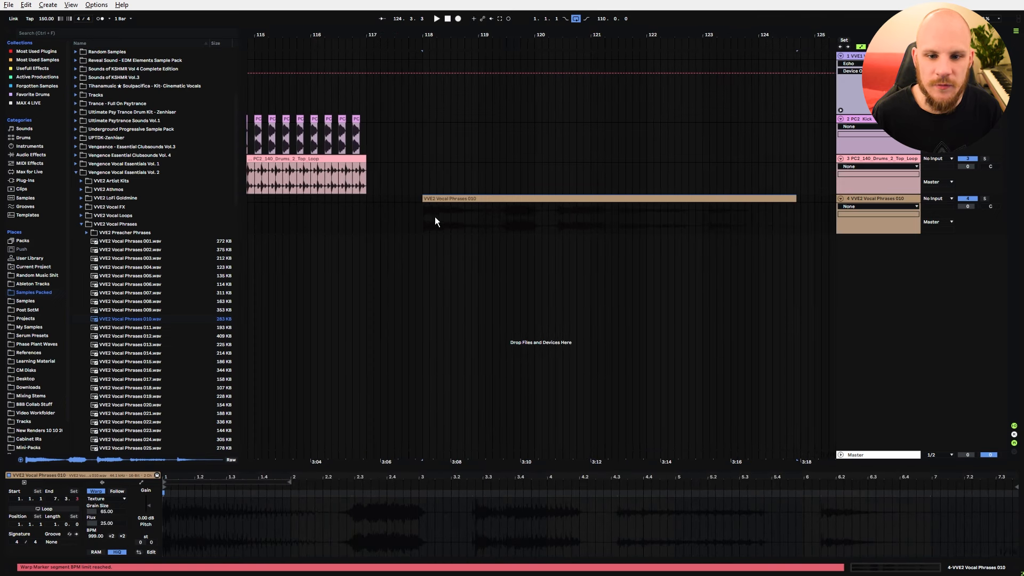
Solo the vocal track and play the stretched clip from bar 118.
click(423, 240)
key(s)
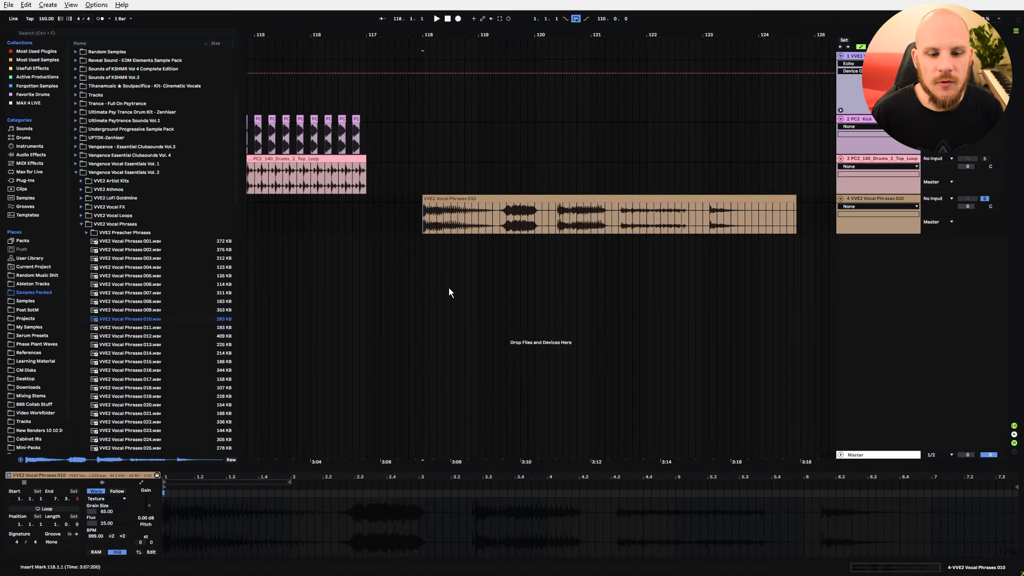
key(space)
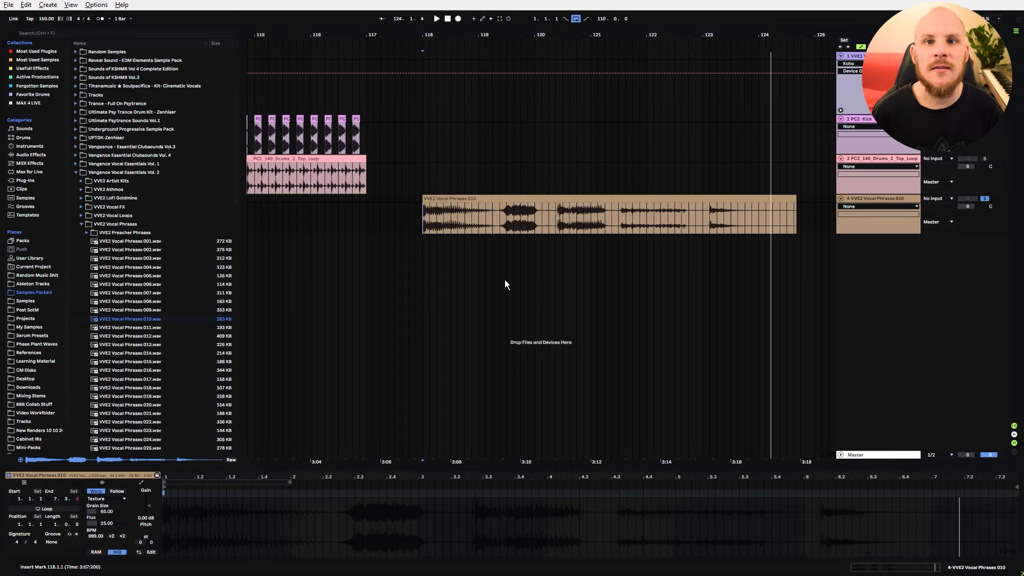
Raise the vocal clip's Grain Size to 263 and Flux to 100, and play it from bar 118.
drag(114, 513, 109, 480)
click(421, 222)
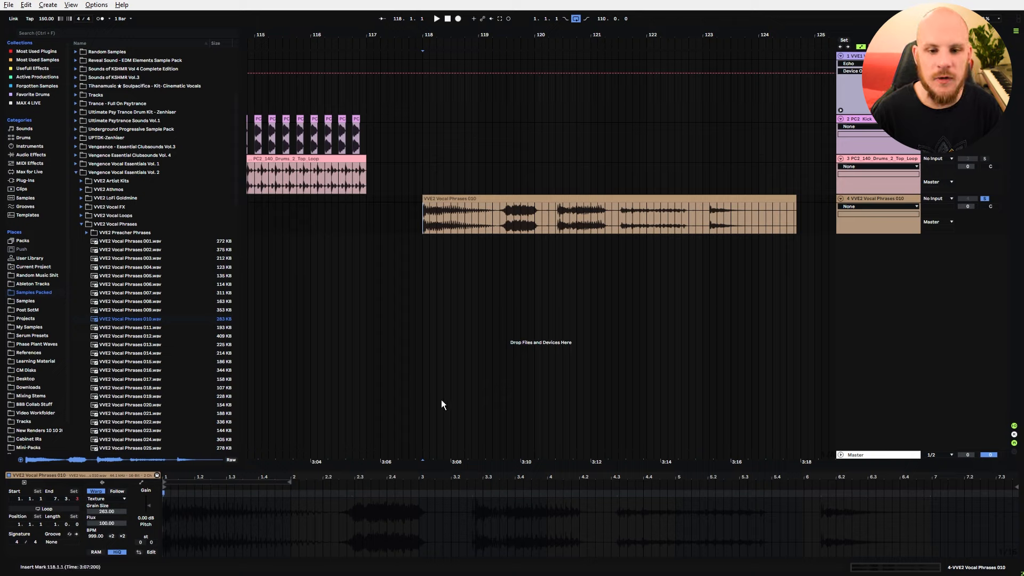
key(space)
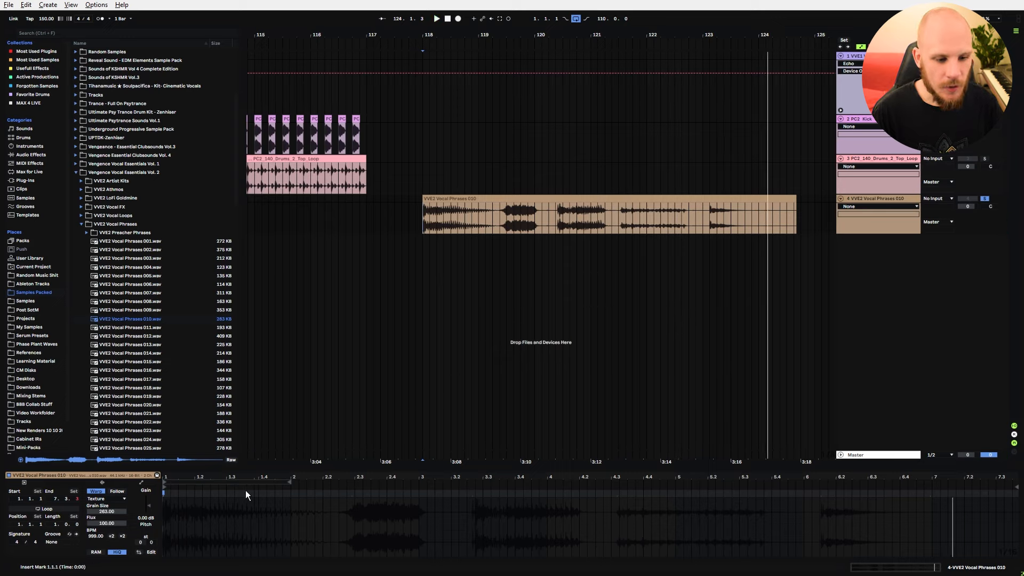
Display the vocal clip's Transposition envelope for editing.
click(142, 483)
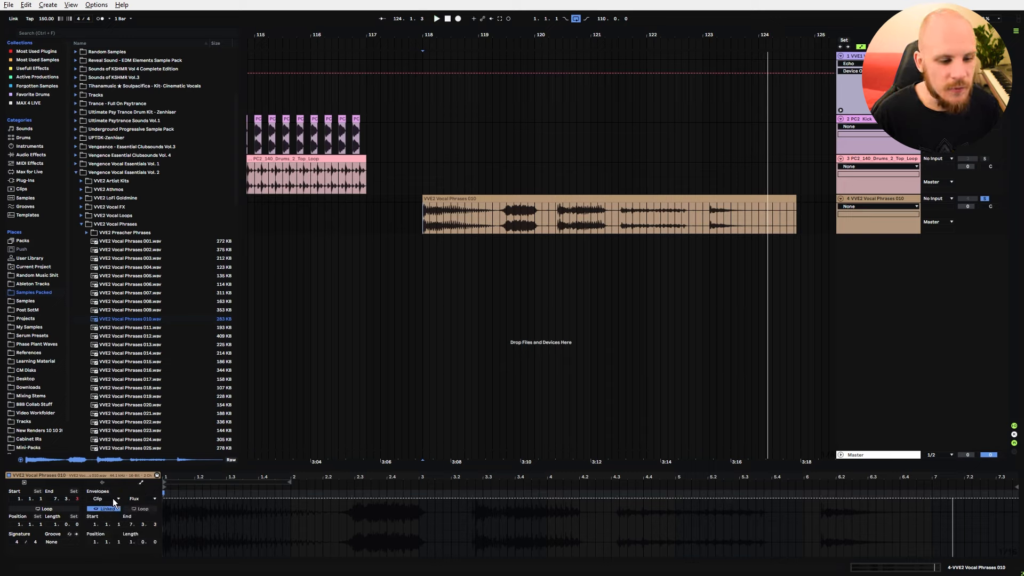
click(140, 499)
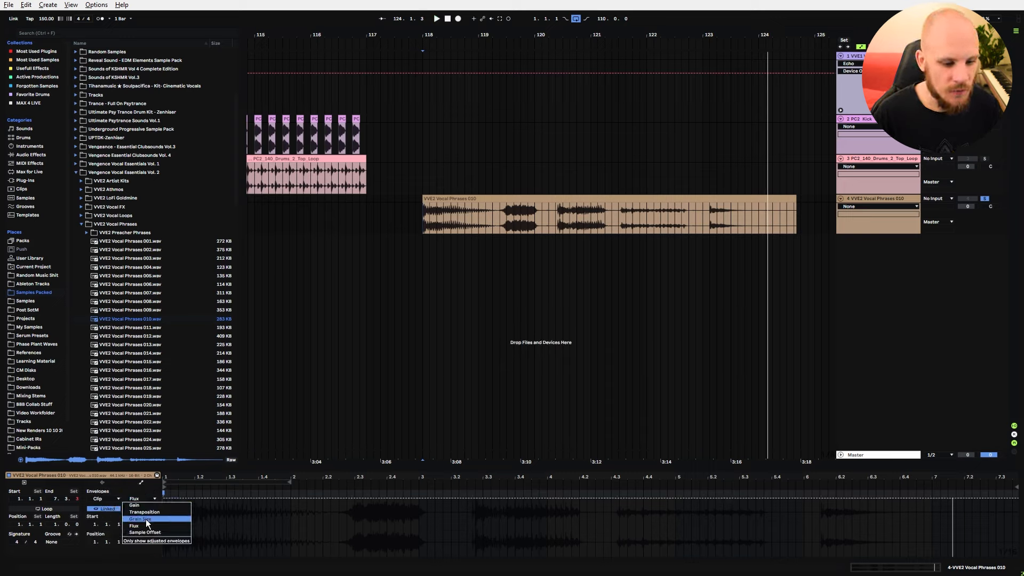
click(140, 516)
click(142, 499)
click(141, 523)
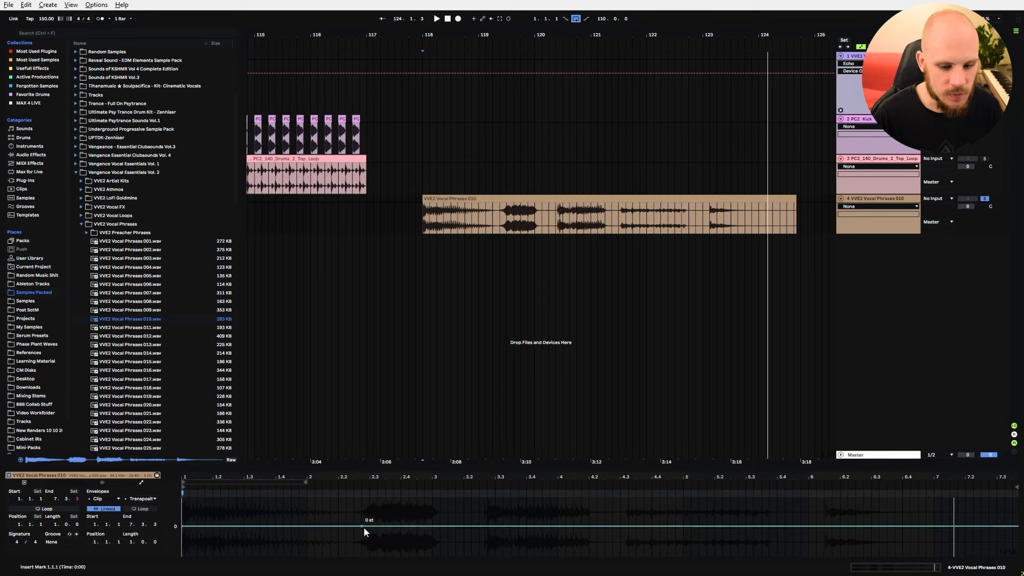
Draw a Transposition envelope starting at 0 st with dips below -12 st around 3 to 3.4 and after 6.3, and play the clip.
drag(363, 526, 362, 508)
drag(460, 510, 480, 507)
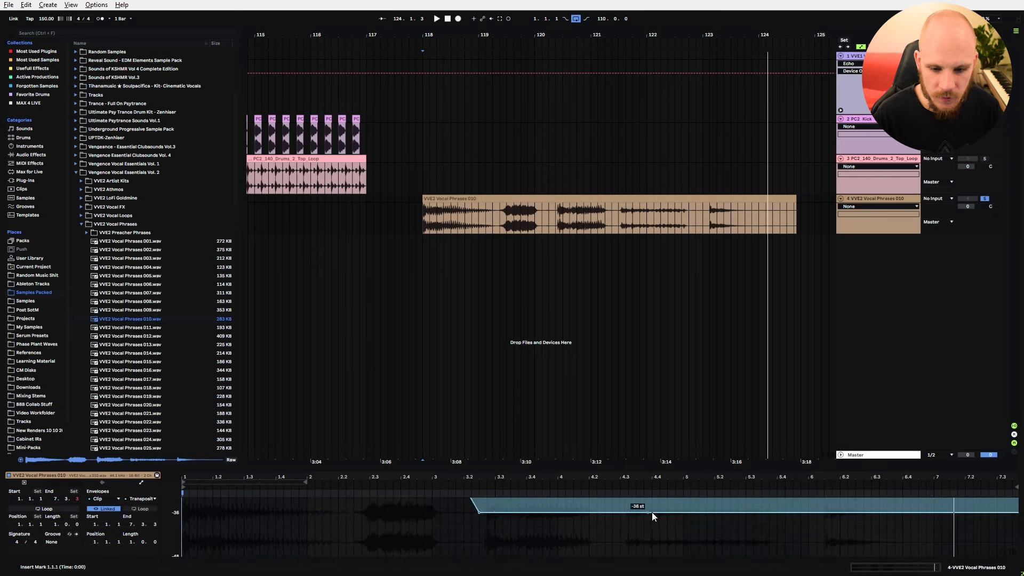
drag(652, 510, 738, 520)
drag(804, 522, 895, 532)
drag(1003, 533, 1011, 498)
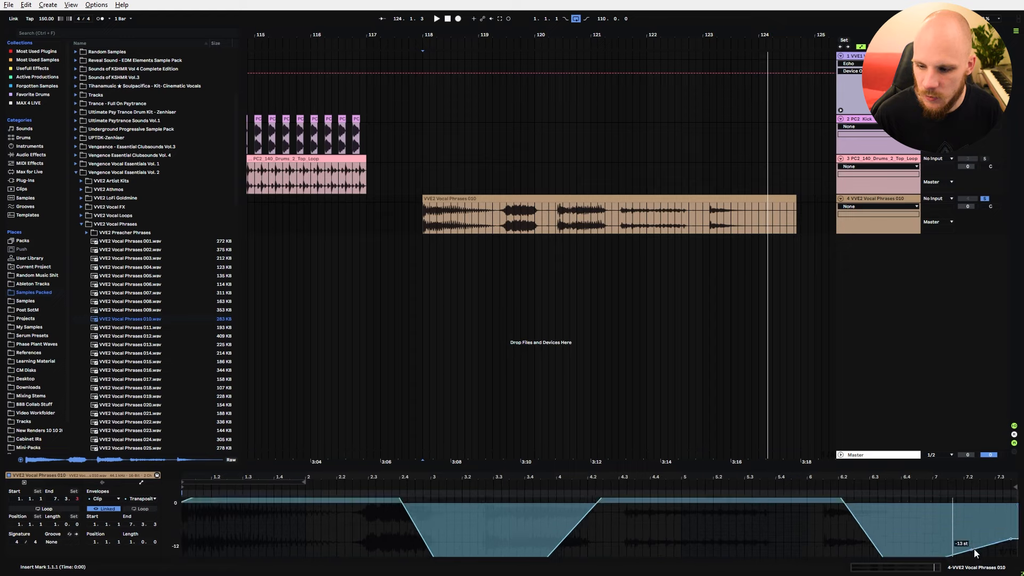
click(467, 382)
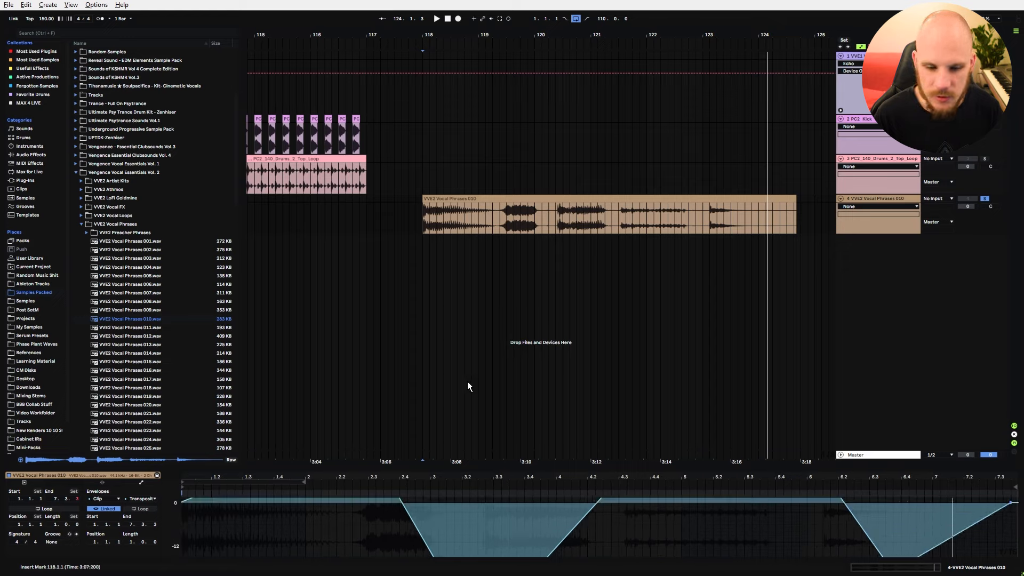
key(space)
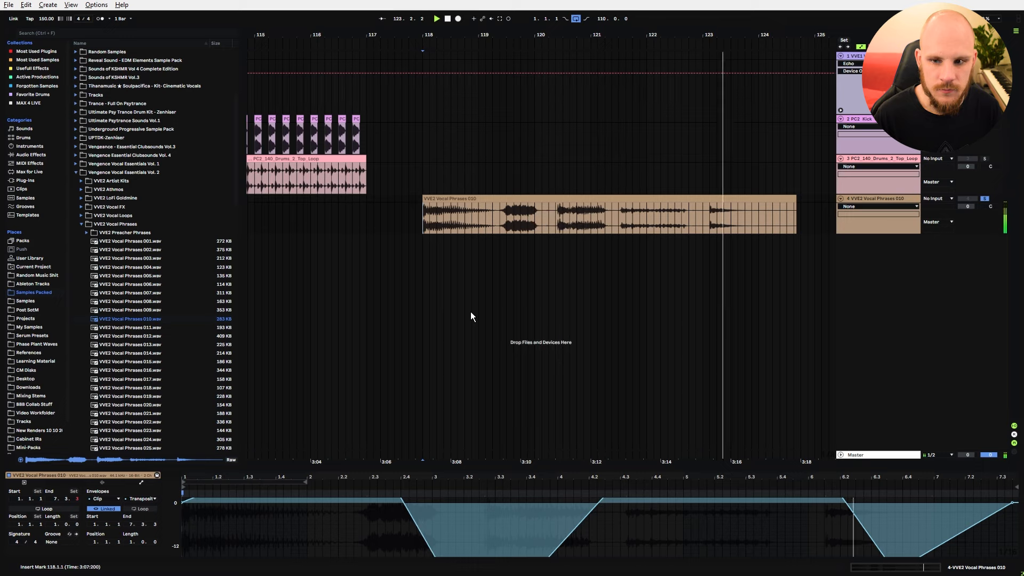
Display the vocal clip's Grain Size envelope for editing.
click(141, 498)
click(146, 518)
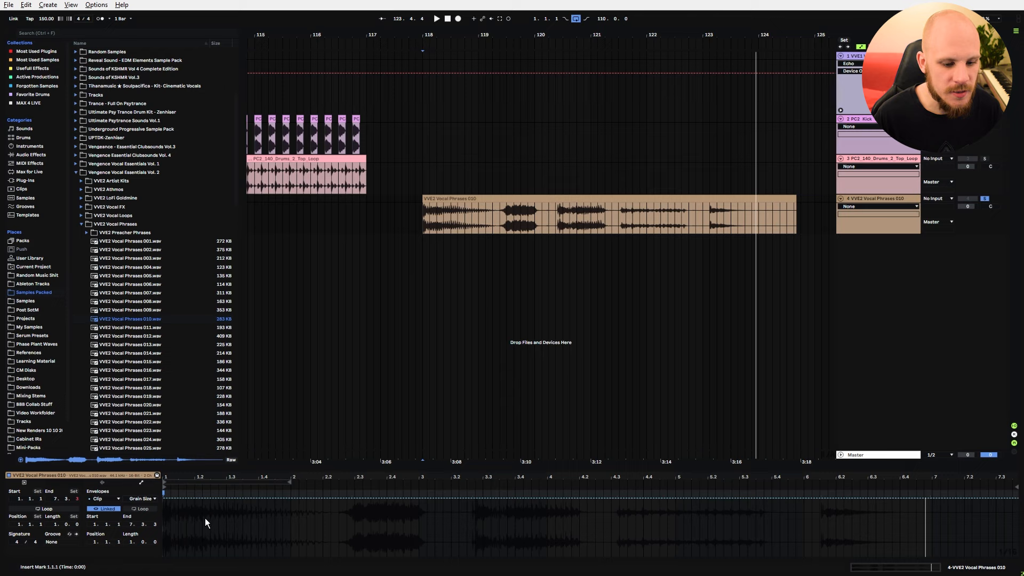
click(101, 483)
click(142, 483)
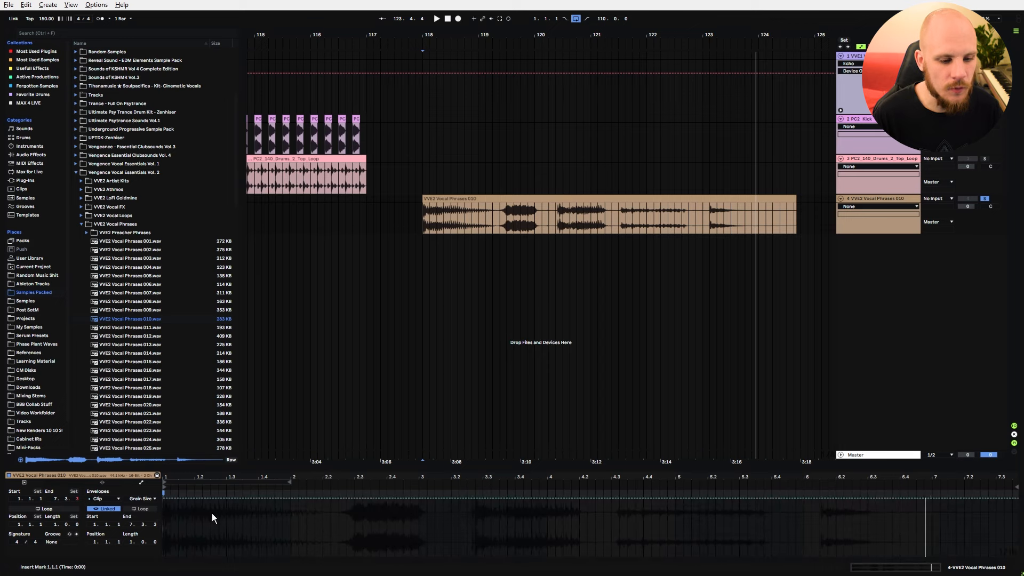
click(102, 483)
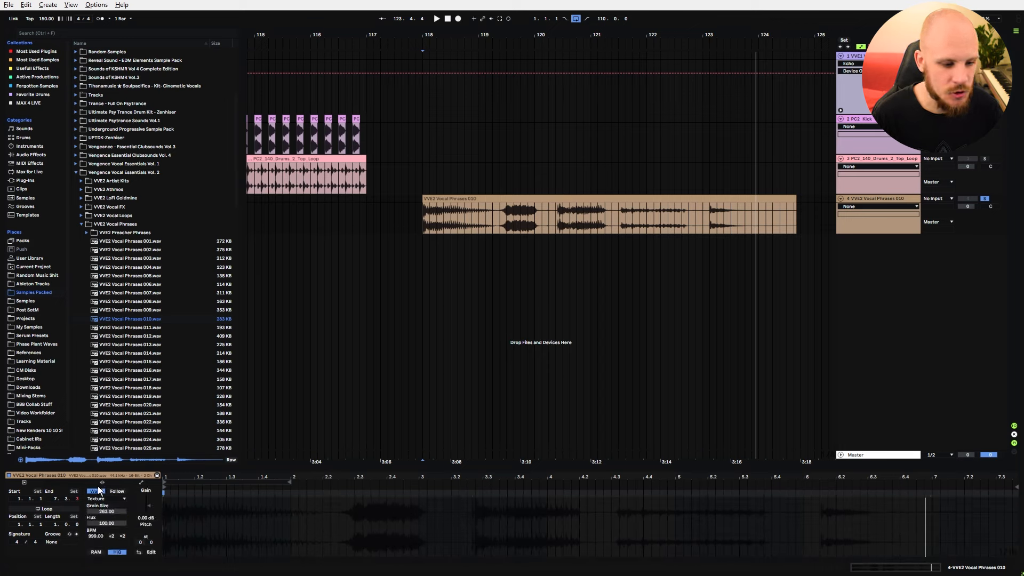
click(141, 482)
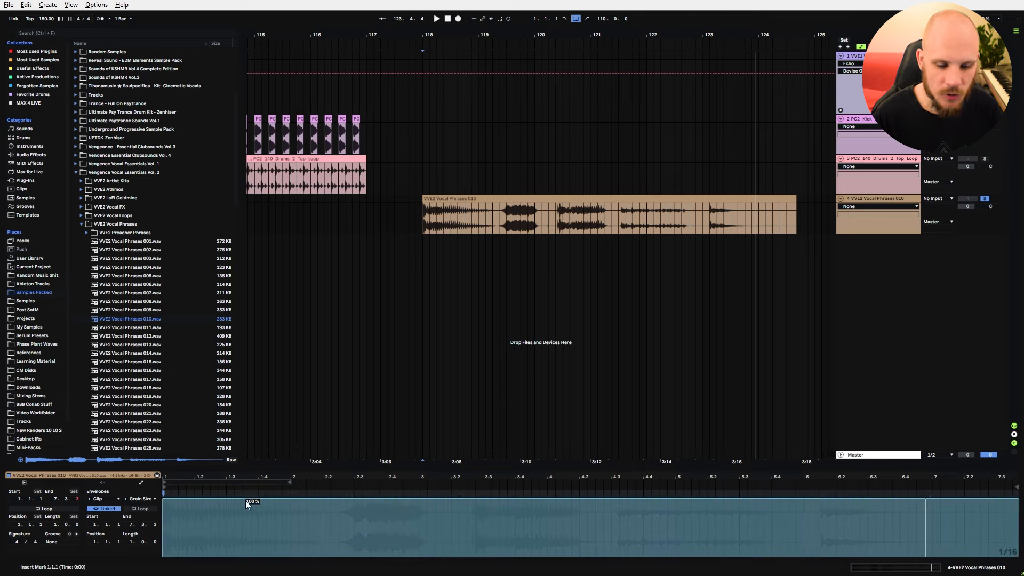
Draw a zigzag Grain Size envelope from 100% at the clip start, dipping to about 10% near 1.3 and ending at 100%, and play the clip.
drag(248, 504, 246, 551)
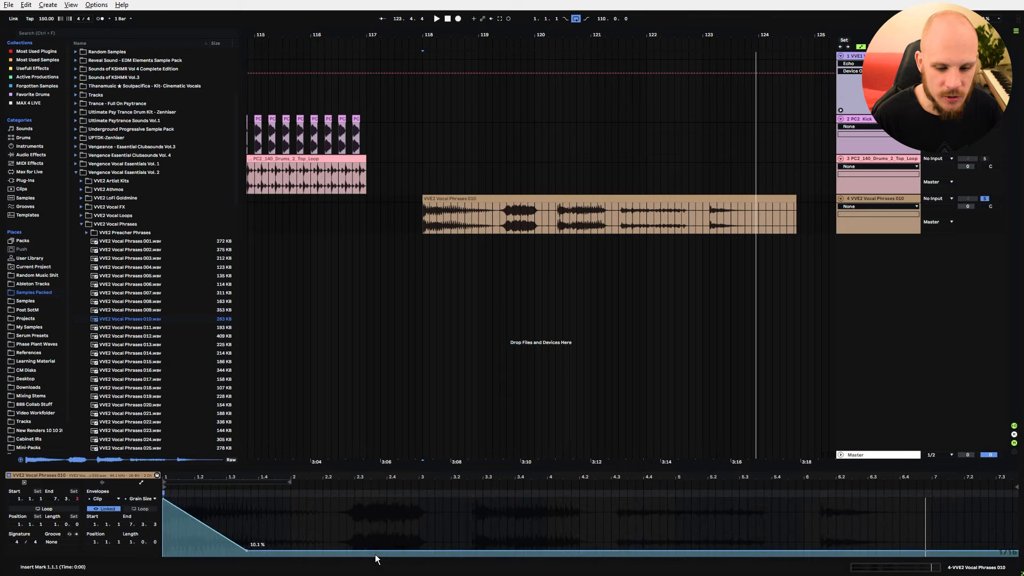
drag(374, 551, 354, 508)
drag(441, 508, 438, 553)
drag(506, 552, 507, 508)
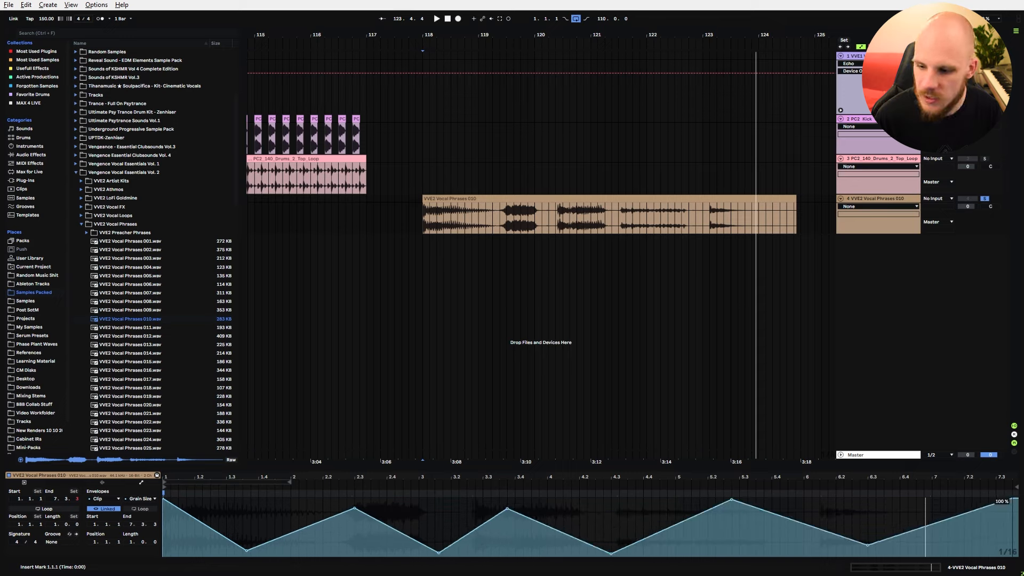
drag(863, 547, 866, 553)
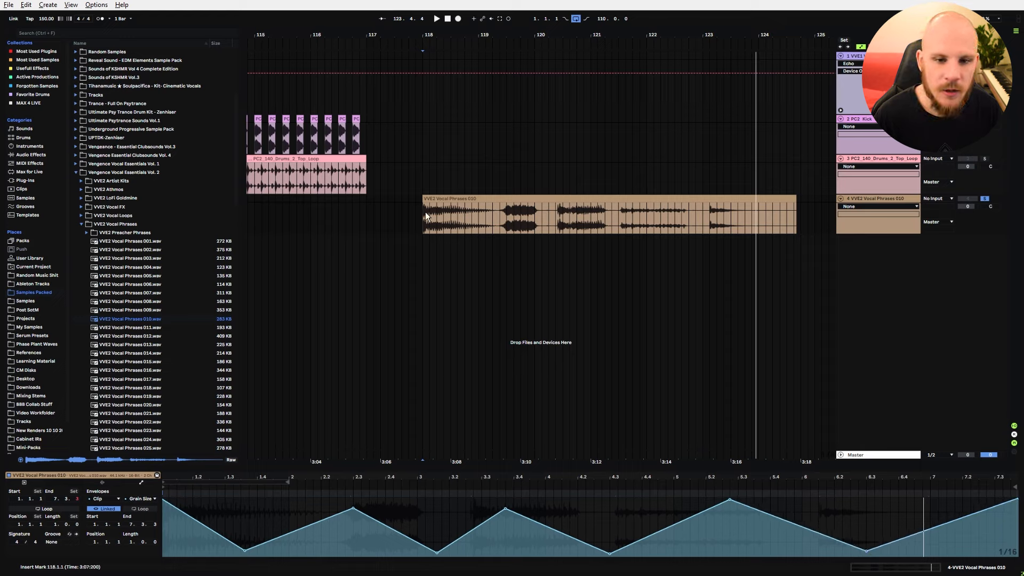
key(space)
key(space)
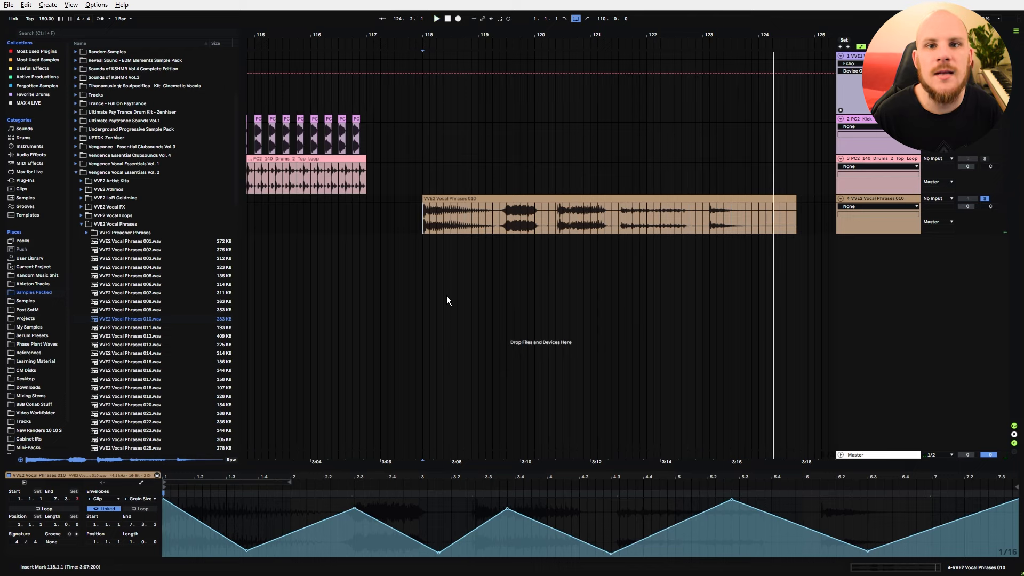
Consolidate the VVE2 Vocal Phrases 010 clip and set the consolidated clip's warp mode to Tones.
click(472, 199)
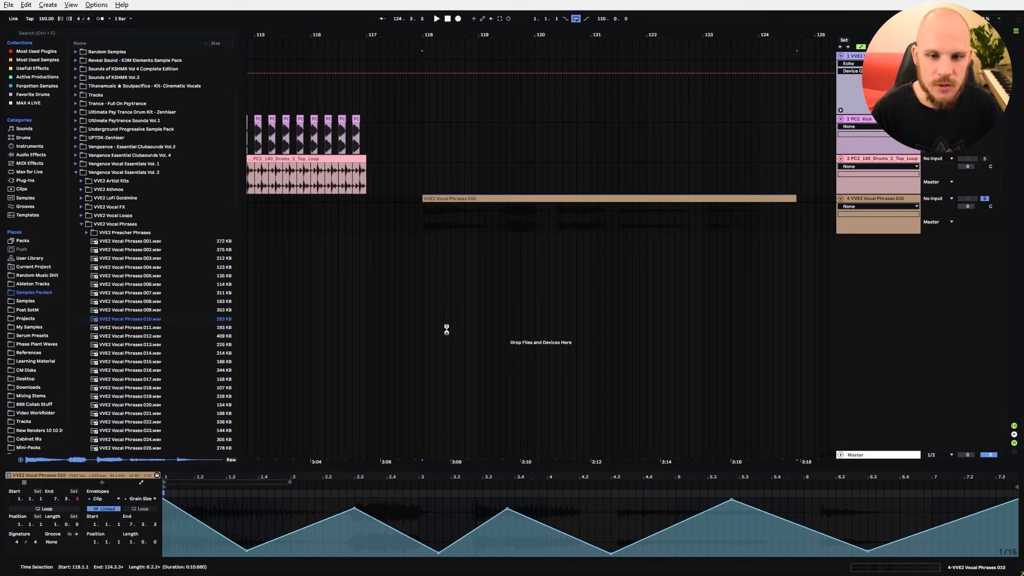
key(ctrl+j)
click(443, 218)
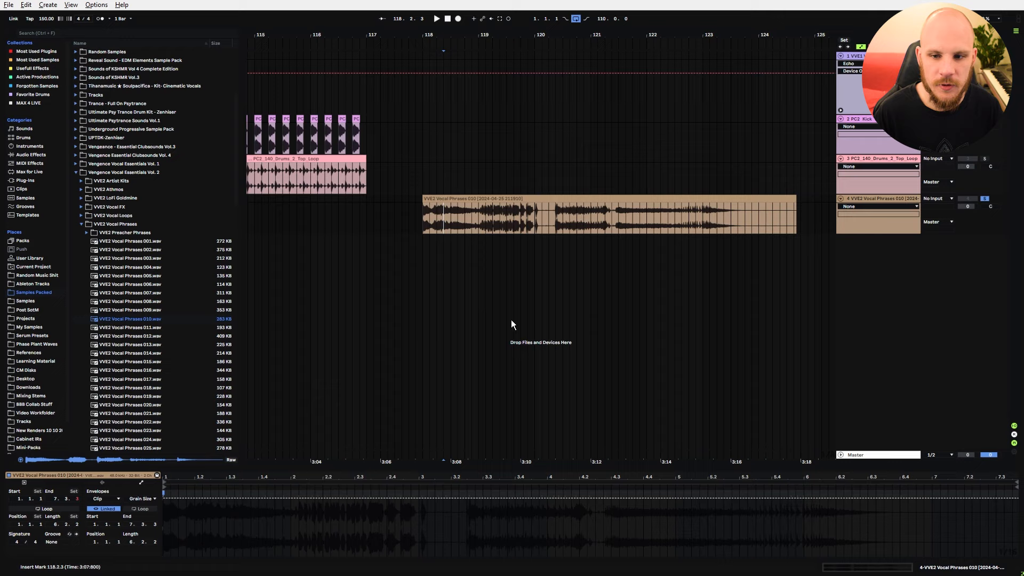
click(102, 482)
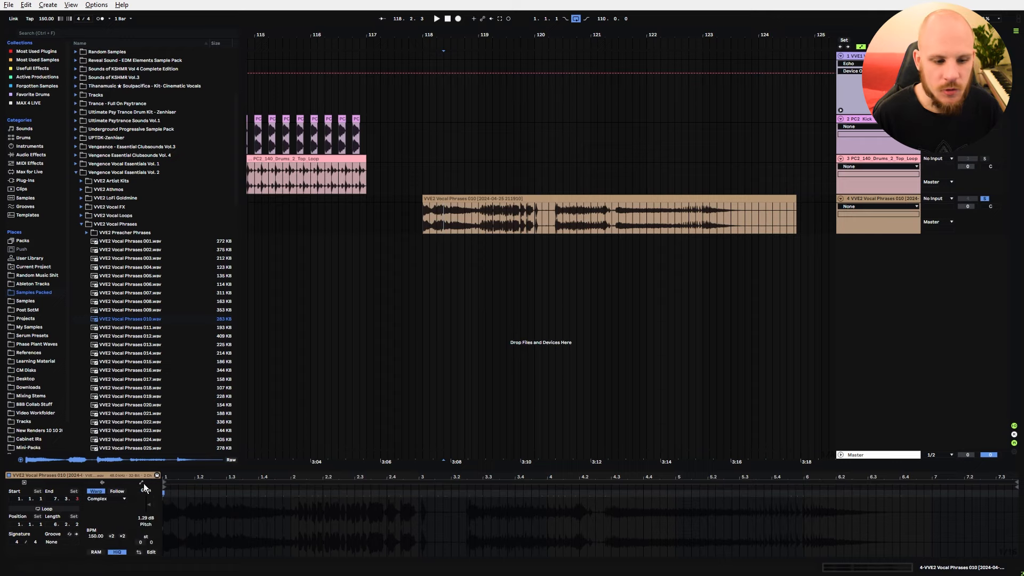
click(106, 498)
click(104, 513)
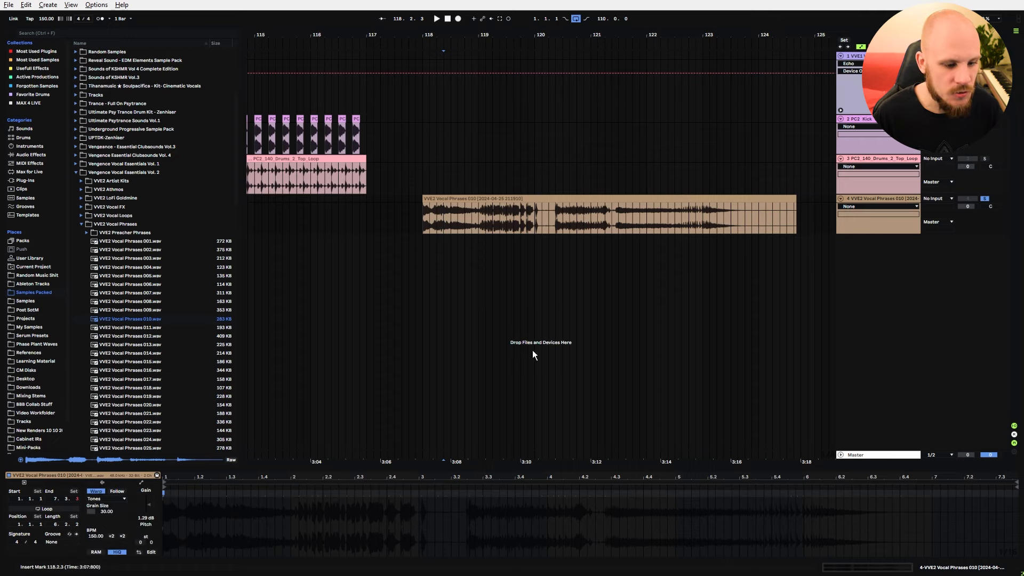
Stretch the end of the consolidated vocal clip until it is about 44 bars long.
drag(509, 33, 642, 43)
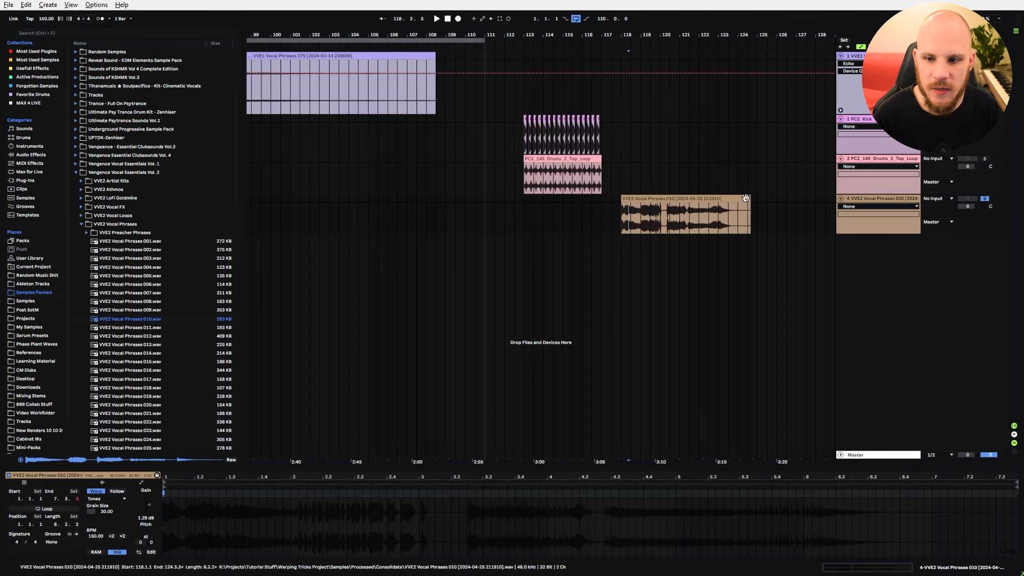
drag(749, 199, 916, 211)
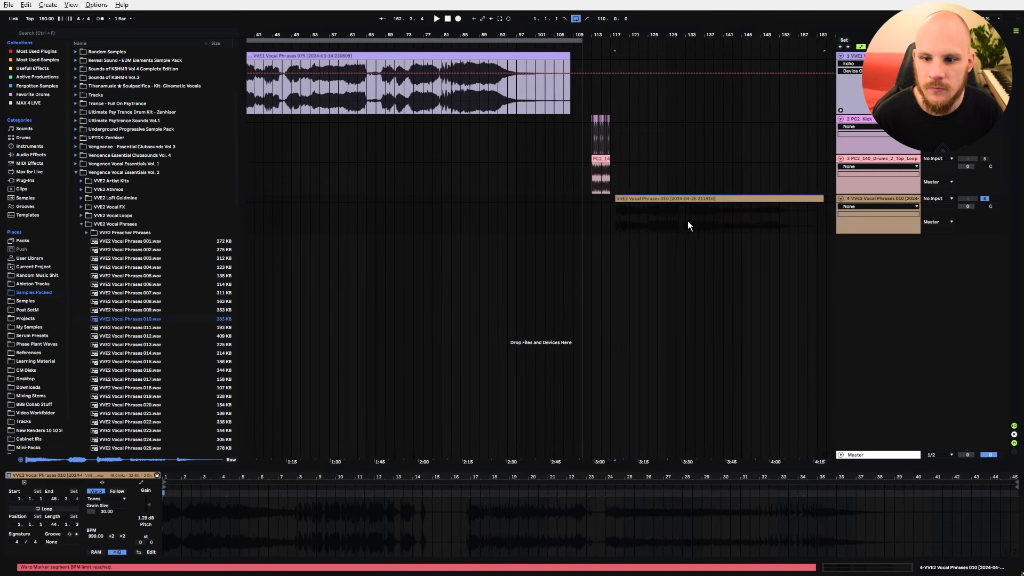
Play the stretched vocal clip from bar 118 and raise its Grain Size to 100.
click(611, 217)
drag(651, 39, 428, 197)
click(383, 231)
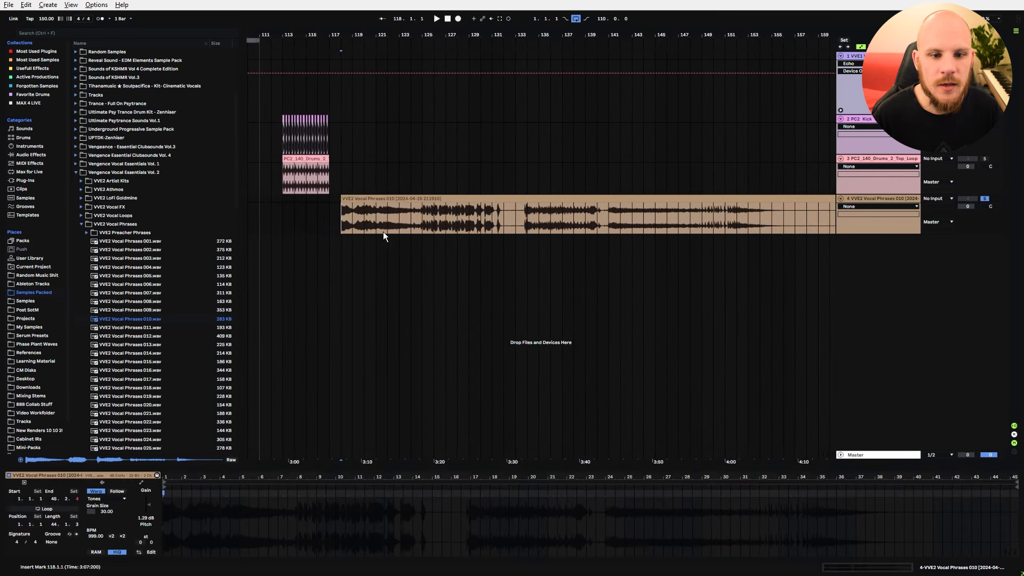
key(space)
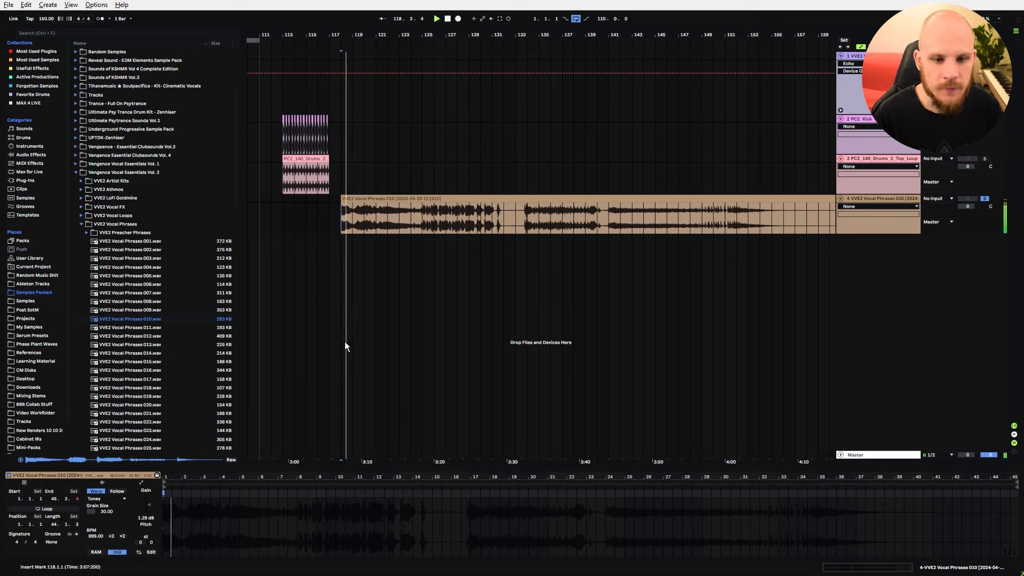
mouse_move(114, 511)
mouse_down()
mouse_move(114, 461)
mouse_move(114, 494)
mouse_up()
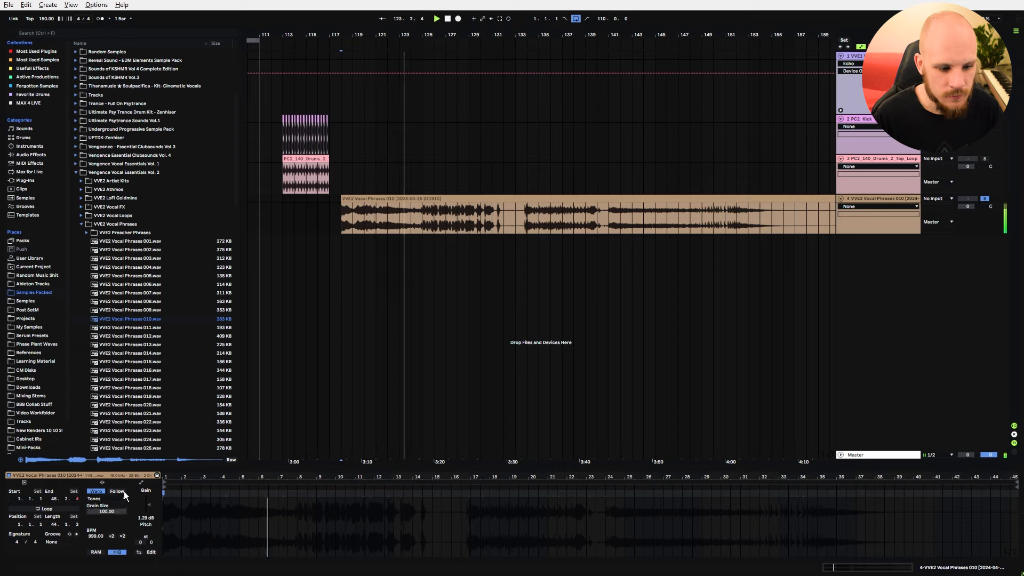
Draw a zigzag Grain Size envelope across the stretched vocal clip, starting at 100%, alternating high peaks and low dips, and rising to 100% near bar 44.
click(140, 482)
click(187, 499)
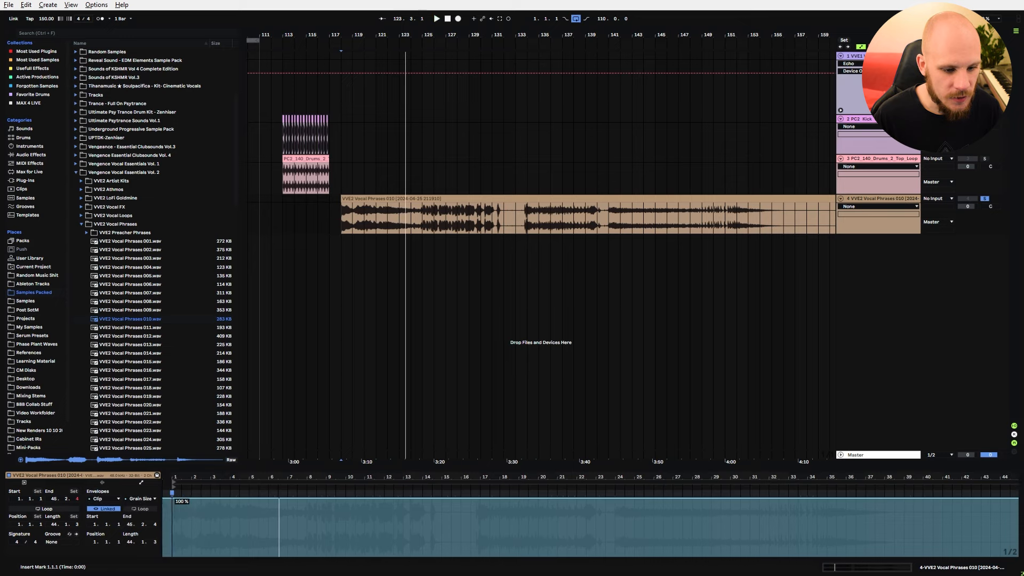
drag(200, 499, 229, 512)
drag(259, 512, 470, 503)
mouse_move(518, 503)
mouse_down()
mouse_move(519, 550)
mouse_move(550, 502)
mouse_up()
drag(596, 502, 595, 545)
mouse_move(629, 546)
mouse_down()
mouse_move(629, 500)
mouse_move(663, 551)
mouse_up()
drag(702, 551, 702, 514)
drag(730, 514, 730, 544)
drag(803, 544, 803, 502)
drag(827, 502, 827, 543)
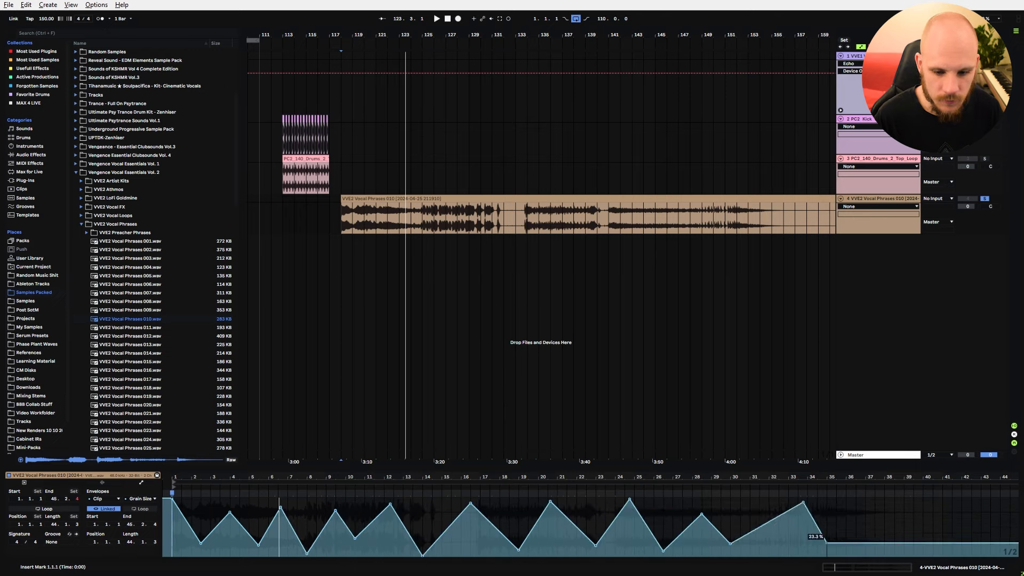
drag(957, 547, 1002, 498)
Start the stretched clip's Transposition envelope at 0 st, with points at about -5 st near bar 2.5, +19 st near bar 5 and -11 st near bar 8.
click(136, 499)
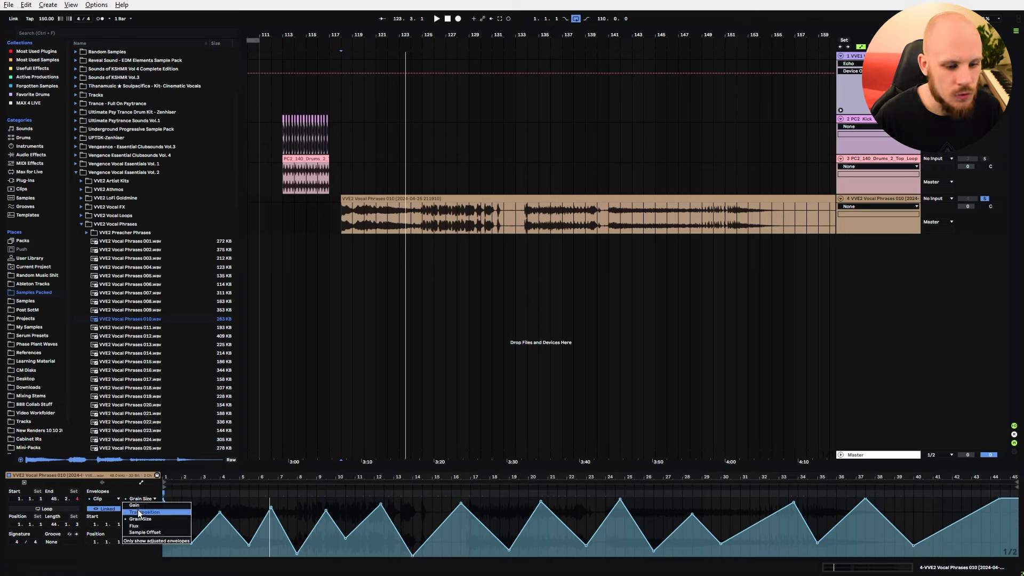
click(138, 513)
click(183, 503)
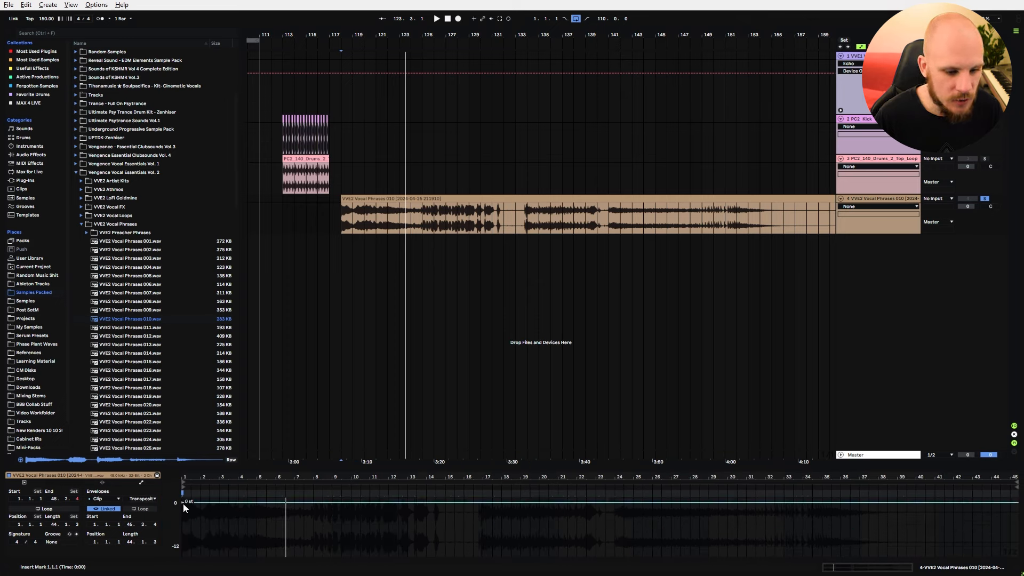
drag(215, 503, 215, 521)
drag(266, 521, 313, 499)
scroll(339, 539, up, 3)
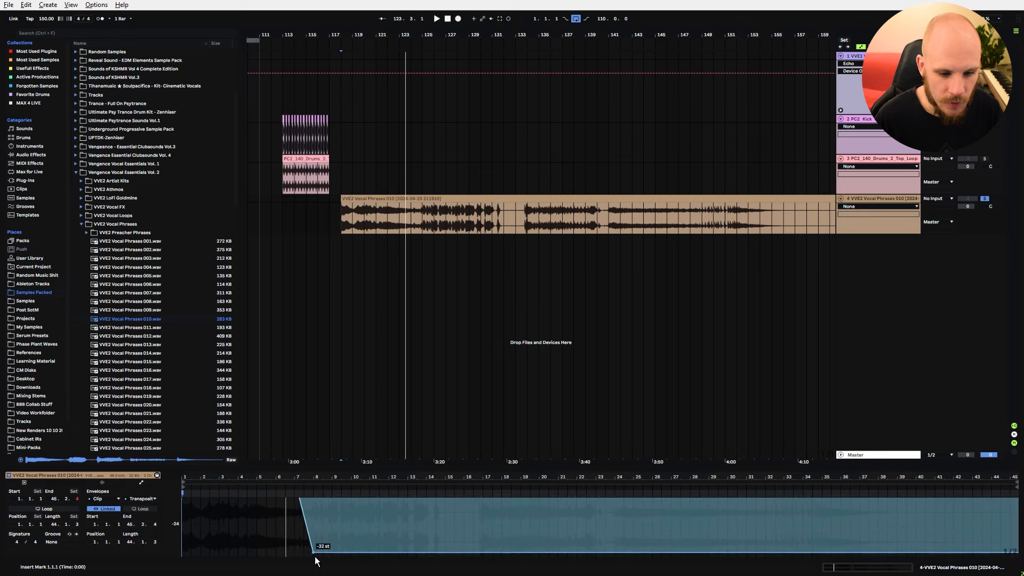
drag(314, 553, 313, 523)
drag(361, 469, 361, 160)
drag(314, 452, 314, 404)
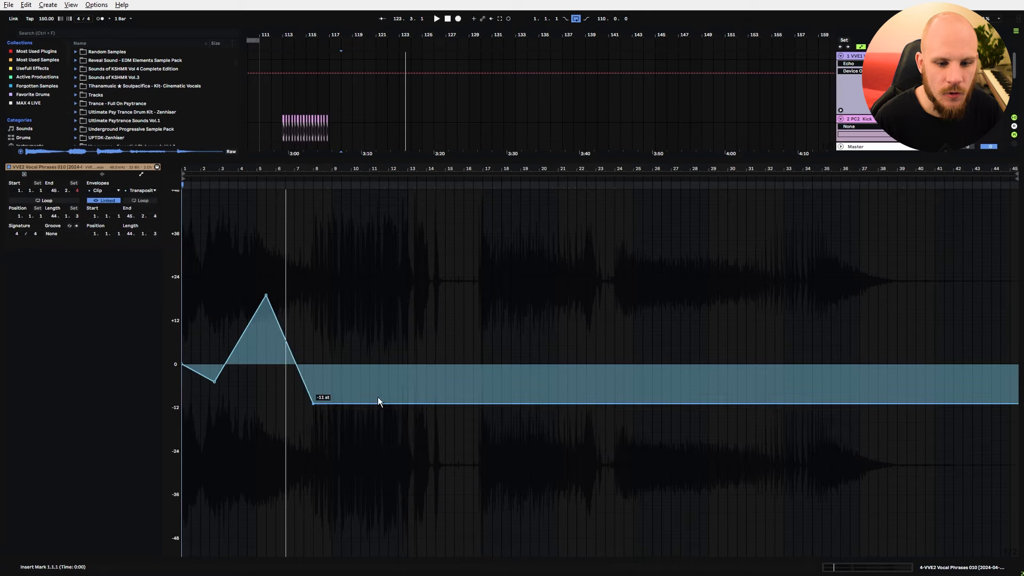
Continue the Transposition zigzag from bar 8 between about +17 and -18 st, returning to 0 st near bar 44, and play the clip.
drag(381, 404, 609, 393)
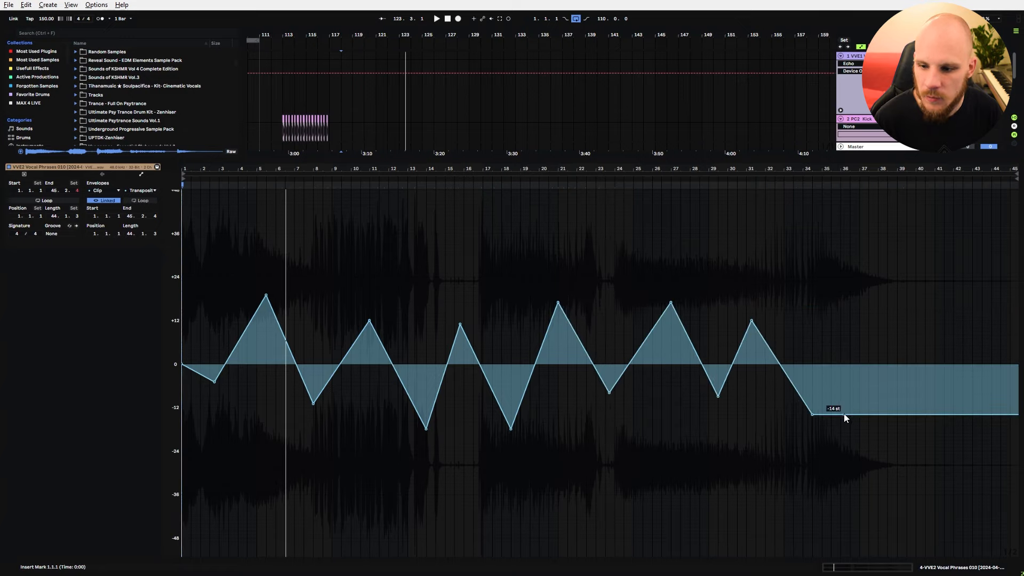
drag(848, 415, 888, 375)
key(space)
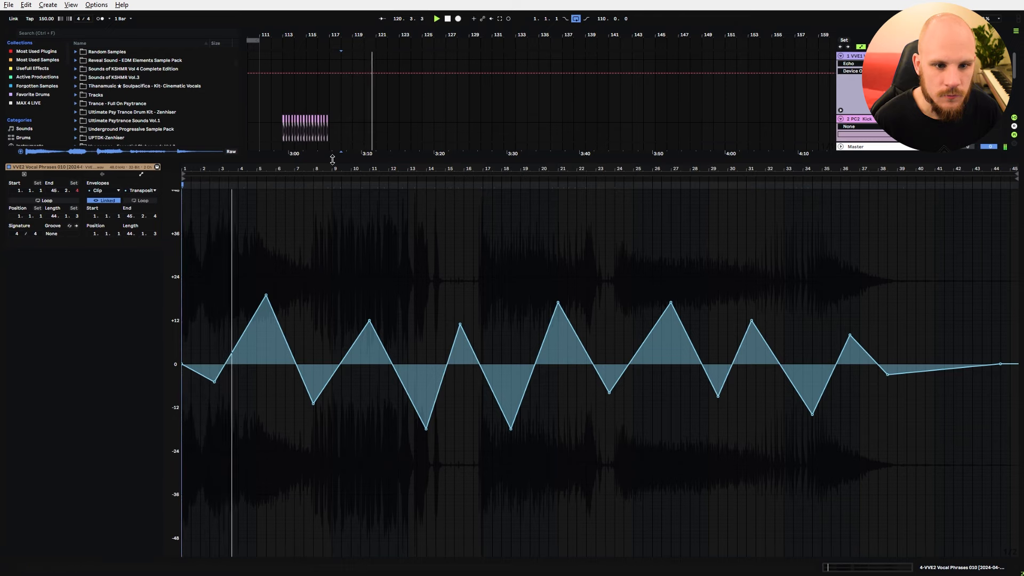
drag(335, 160, 344, 251)
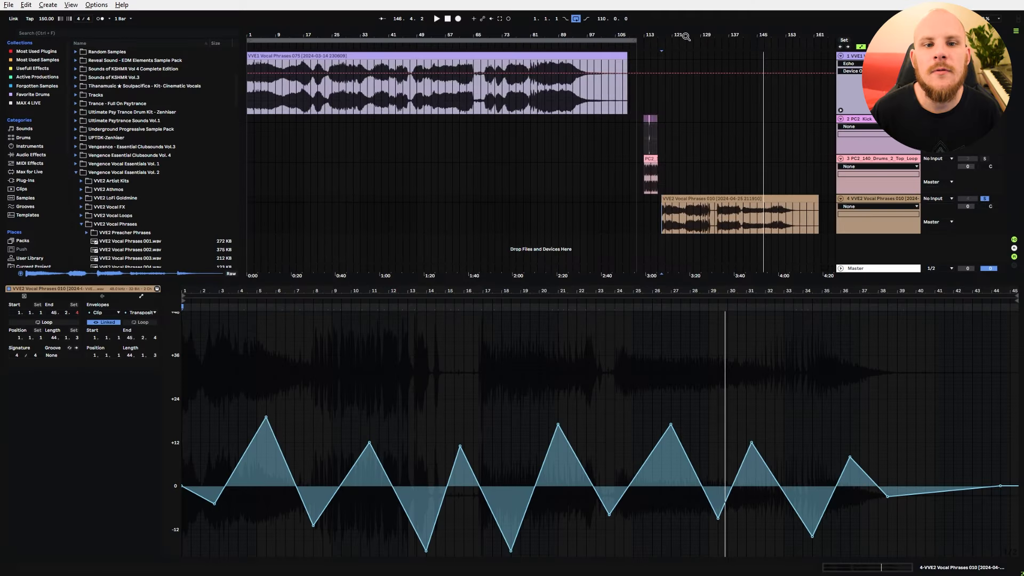
Examine the VVE1 Vocal Phrases 075 track's device chain: Resonators, EQ Eight, Saturator, OTT, second EQ Eight, Echo and MTurboReverb.
drag(254, 96, 439, 95)
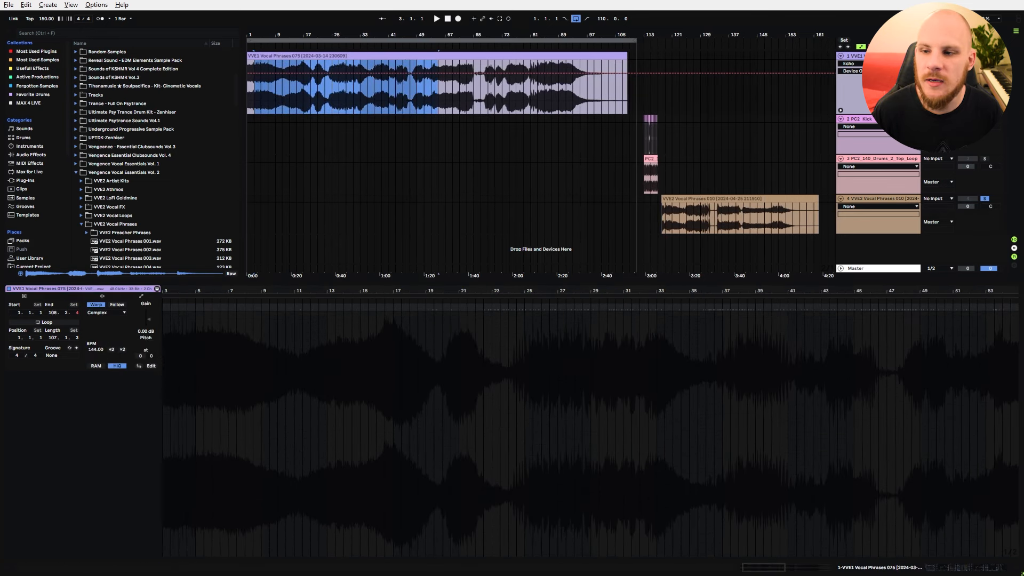
click(296, 106)
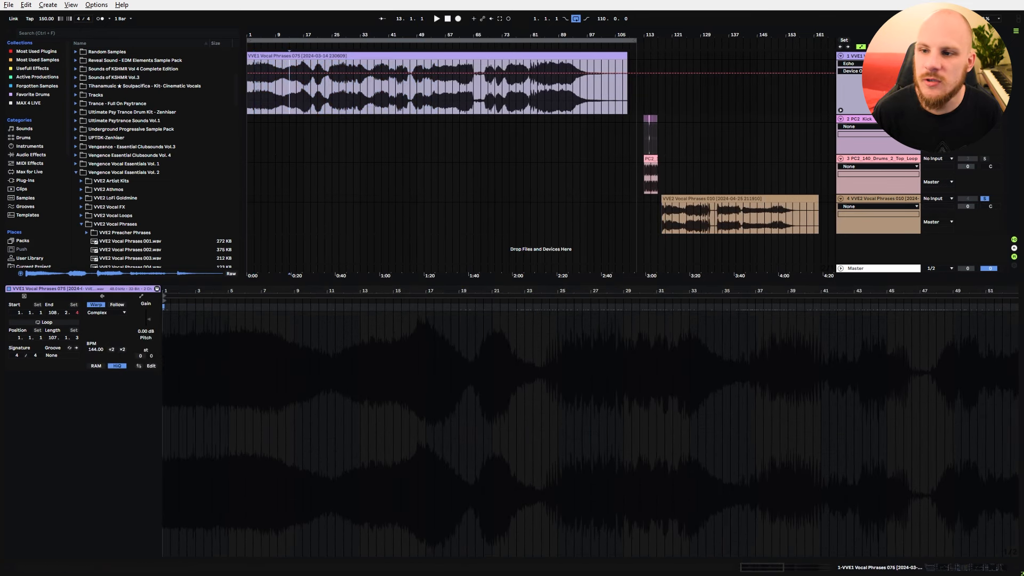
key(shift+Tab)
click(85, 478)
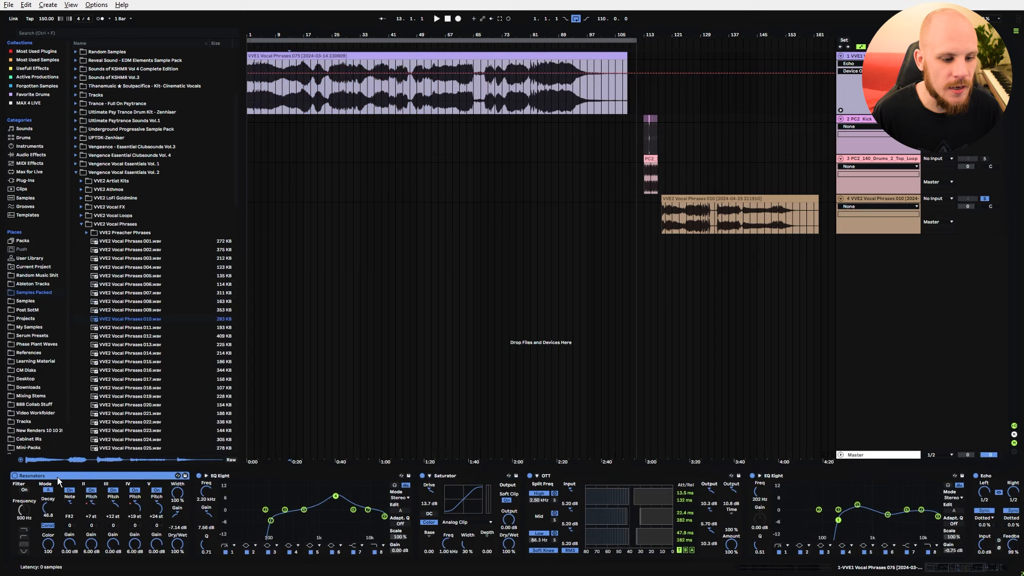
click(239, 474)
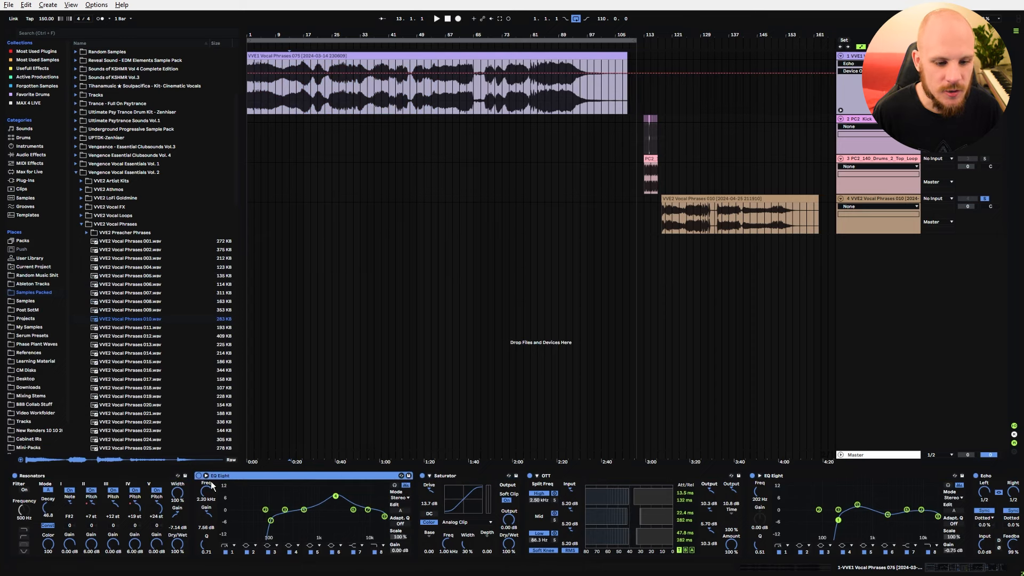
click(443, 476)
click(600, 473)
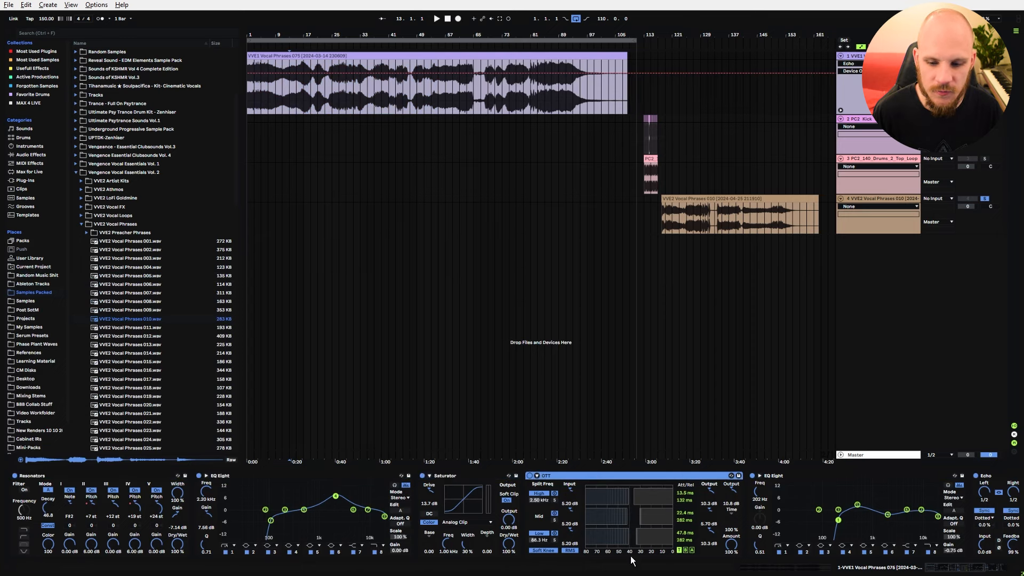
click(987, 569)
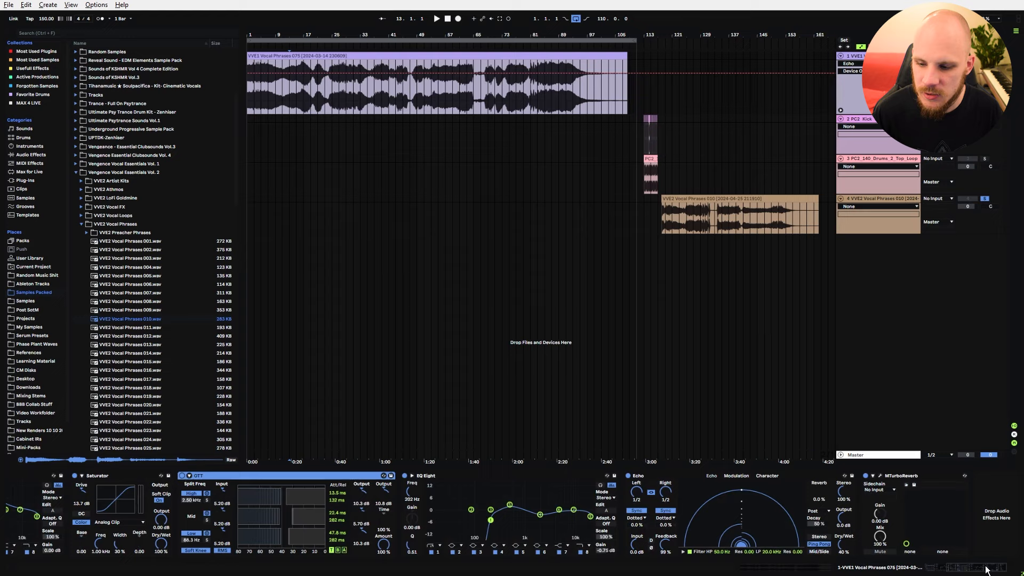
click(675, 473)
click(889, 478)
Insert a Resonators effect on the VVE2 Vocal Phrases 010 track.
click(862, 197)
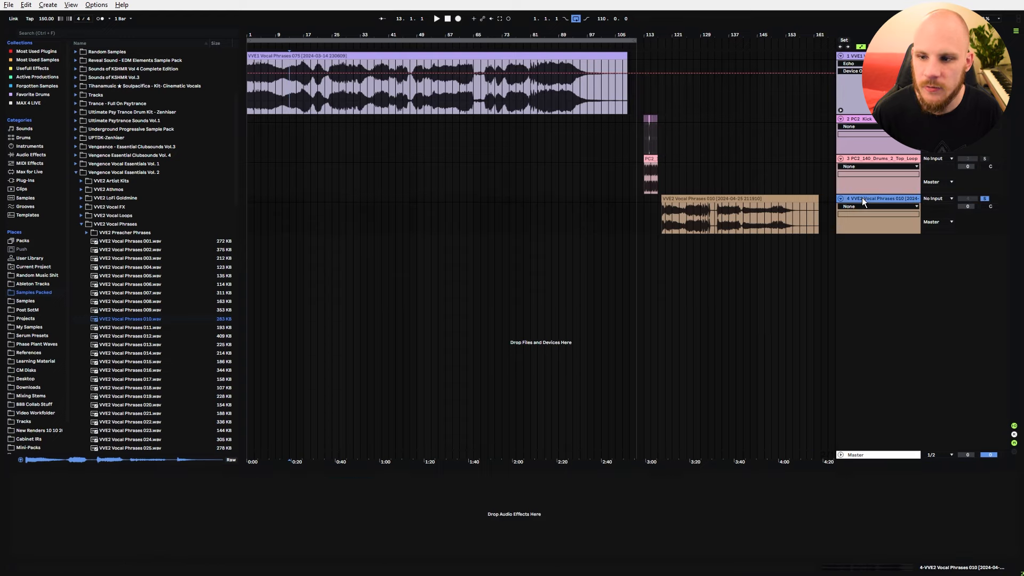
right_click(709, 219)
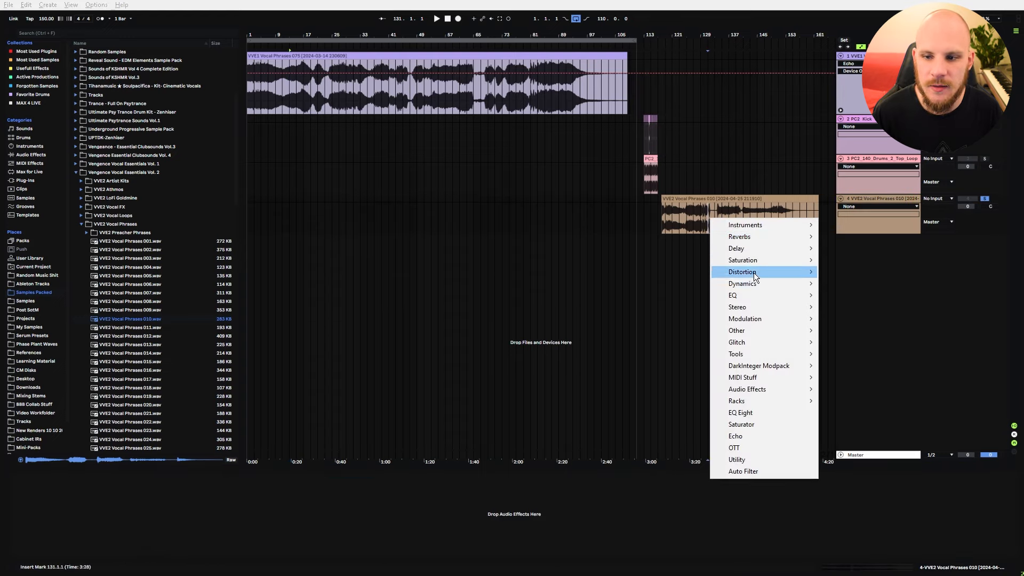
mouse_move(770, 389)
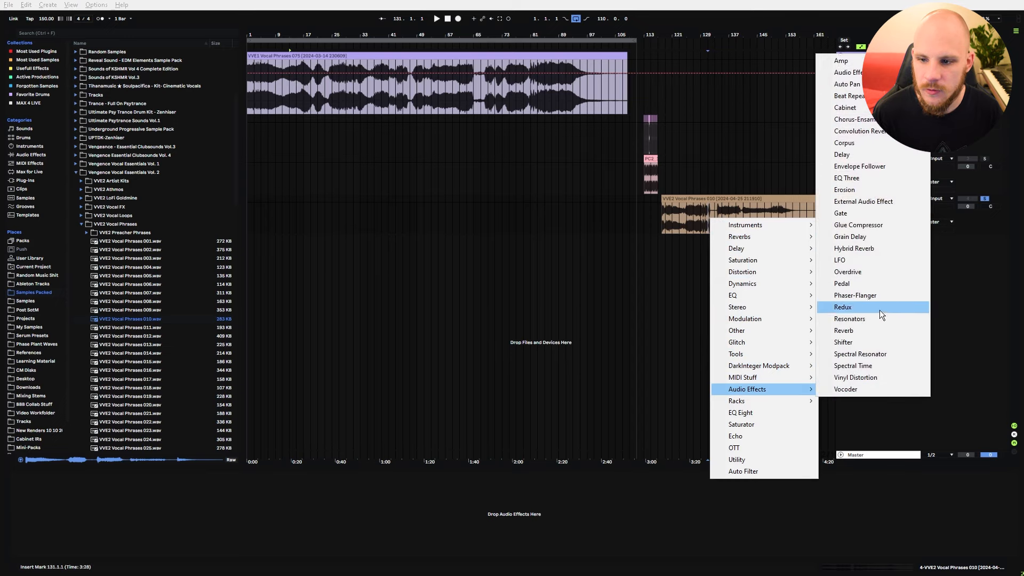
click(867, 317)
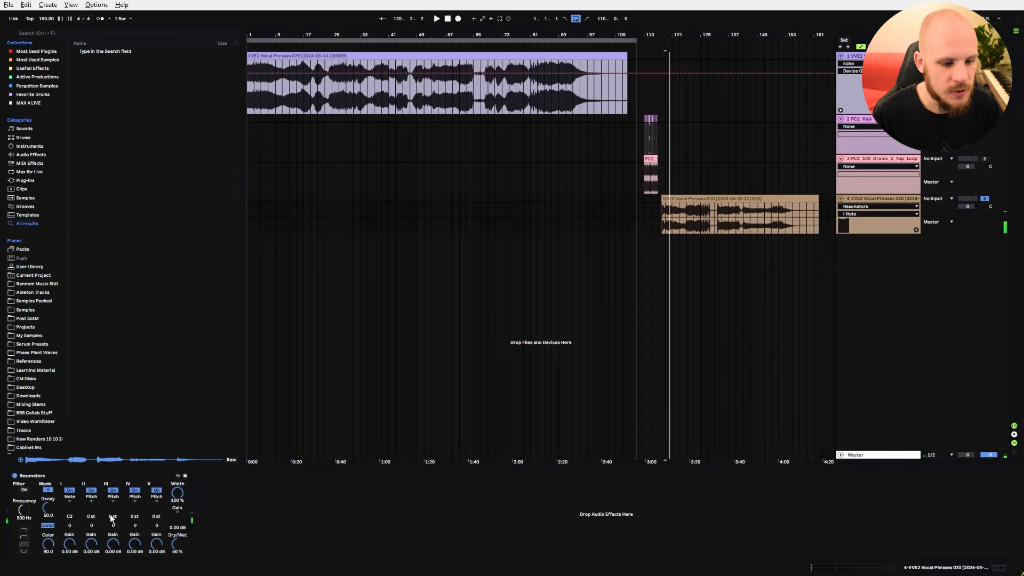
Tune Resonators to a G#2 root note, with pitches II to V at +12, +24, -12 and +7 st.
key(Up)
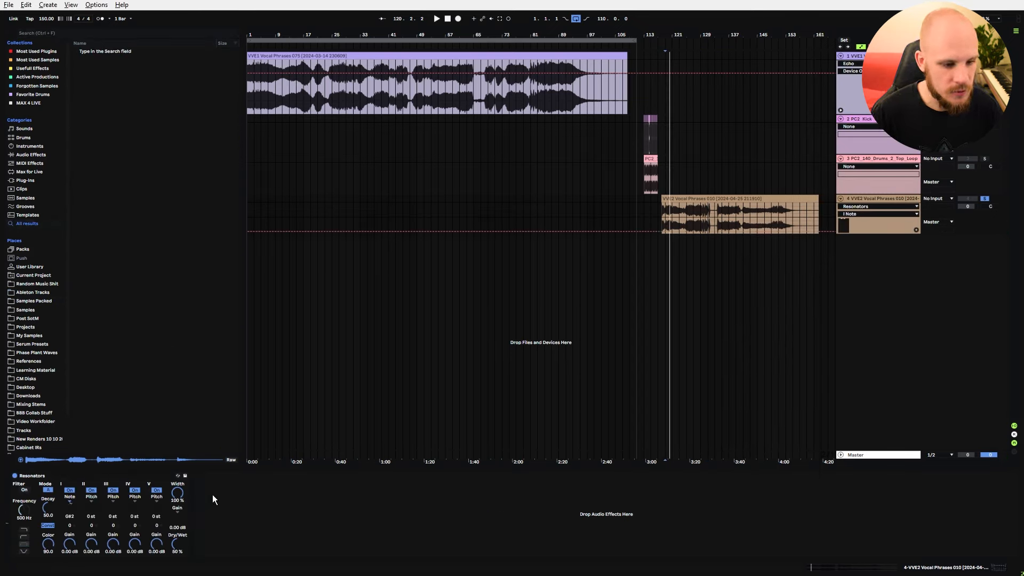
drag(96, 510, 96, 496)
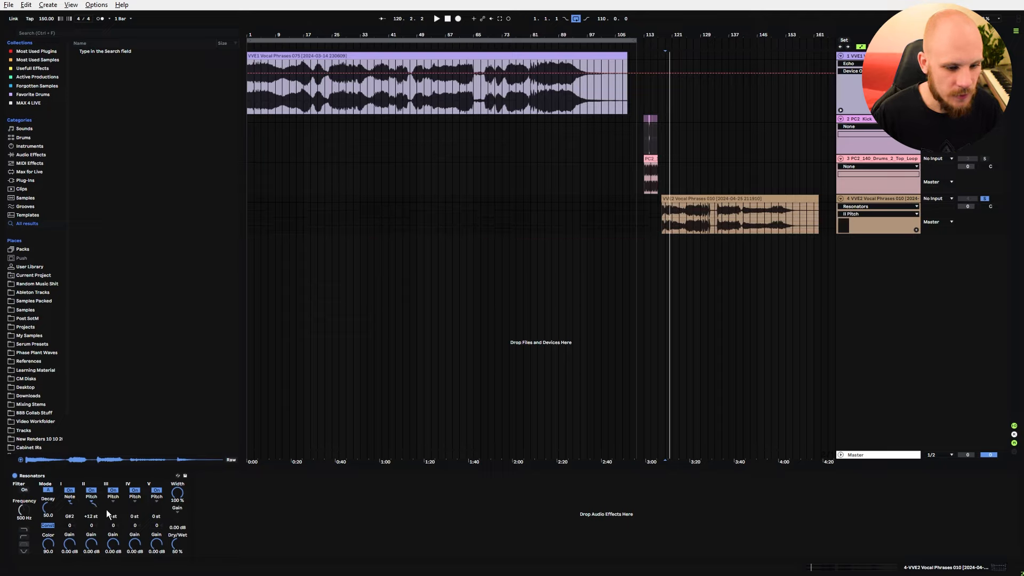
drag(107, 514, 108, 496)
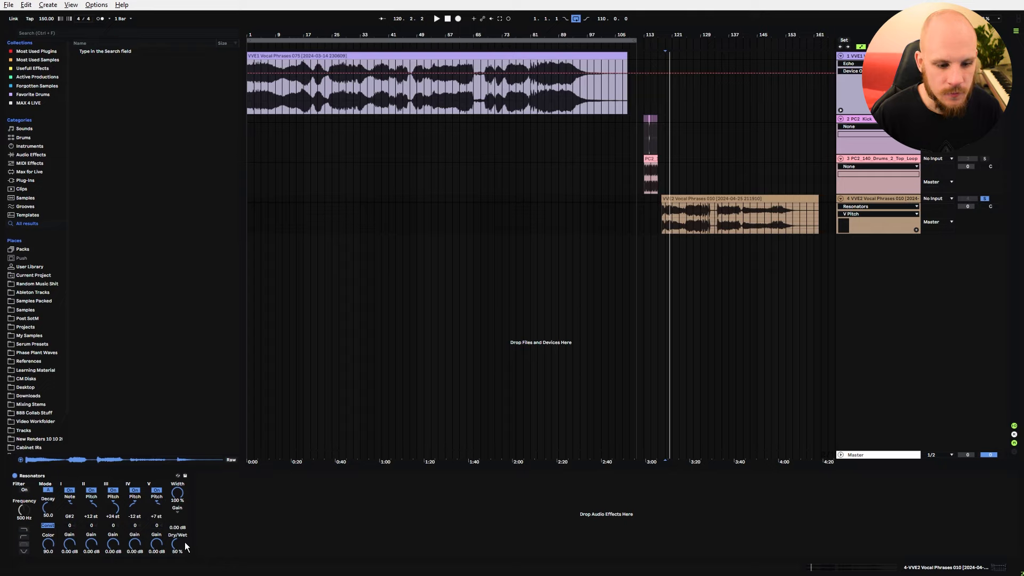
Set Resonators' Dry/Wet to 100% and Decay to 22.2, and play the VVE2 Vocal Phrases 010 clip.
drag(184, 542, 184, 518)
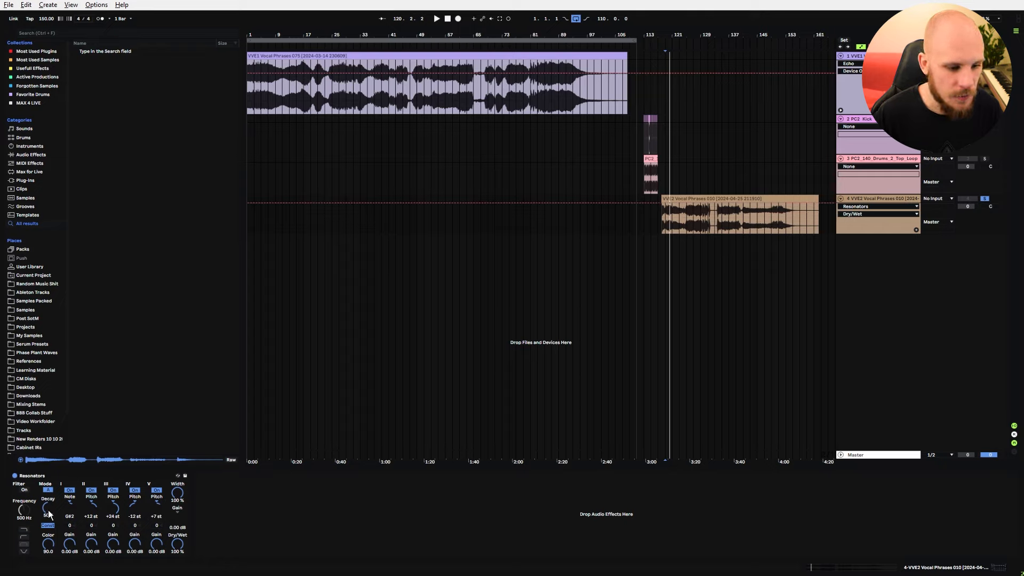
drag(48, 511, 48, 532)
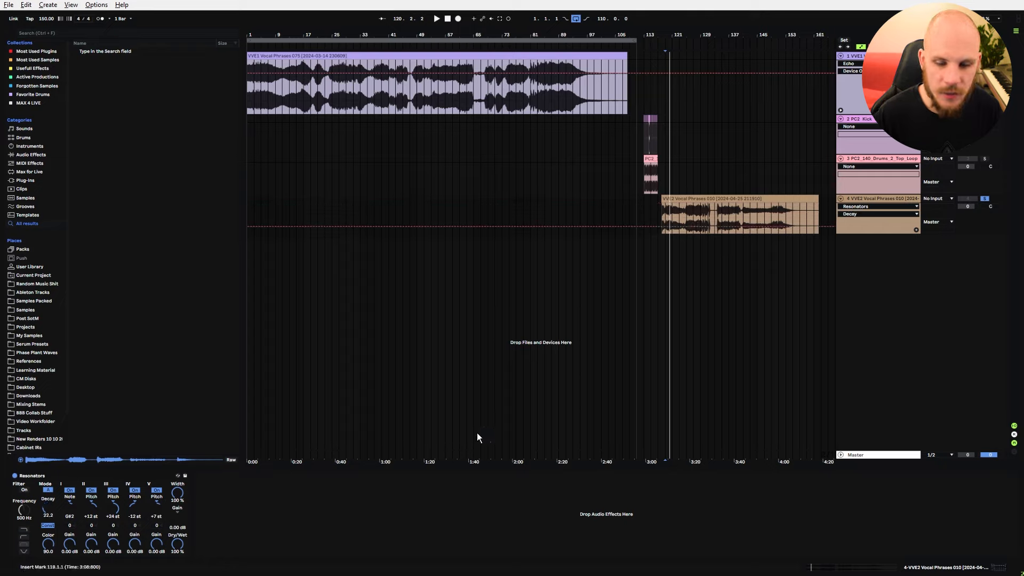
click(666, 211)
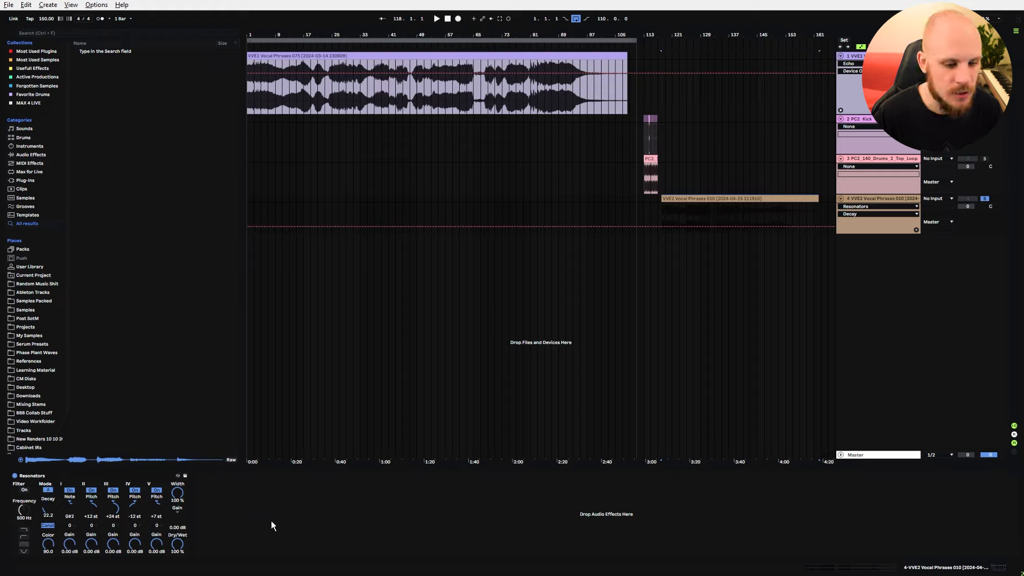
key(space)
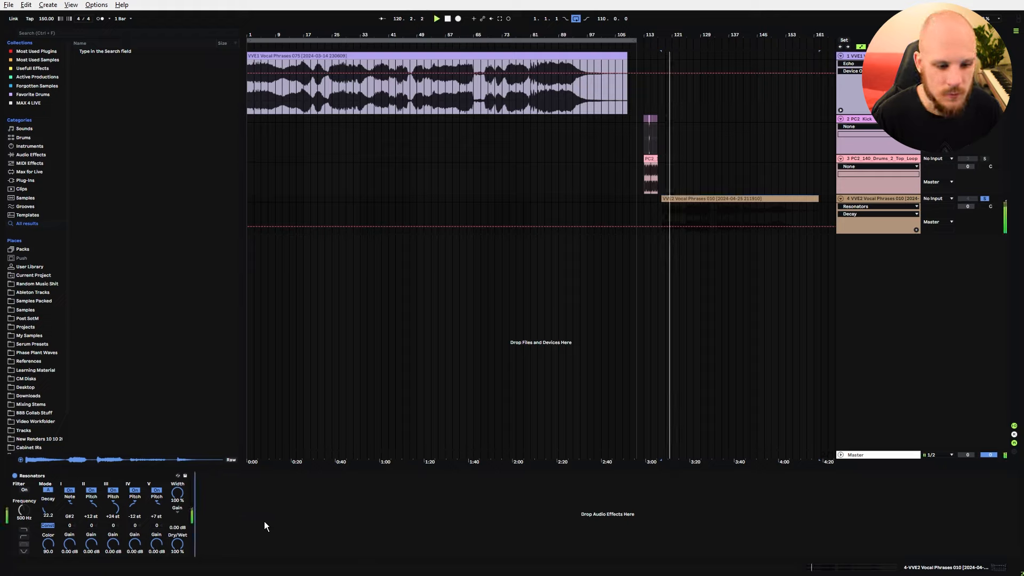
Add EQ Eight after Resonators and raise its low-cut filter to about 88 Hz with a Q of about 0.38.
right_click(264, 520)
click(312, 455)
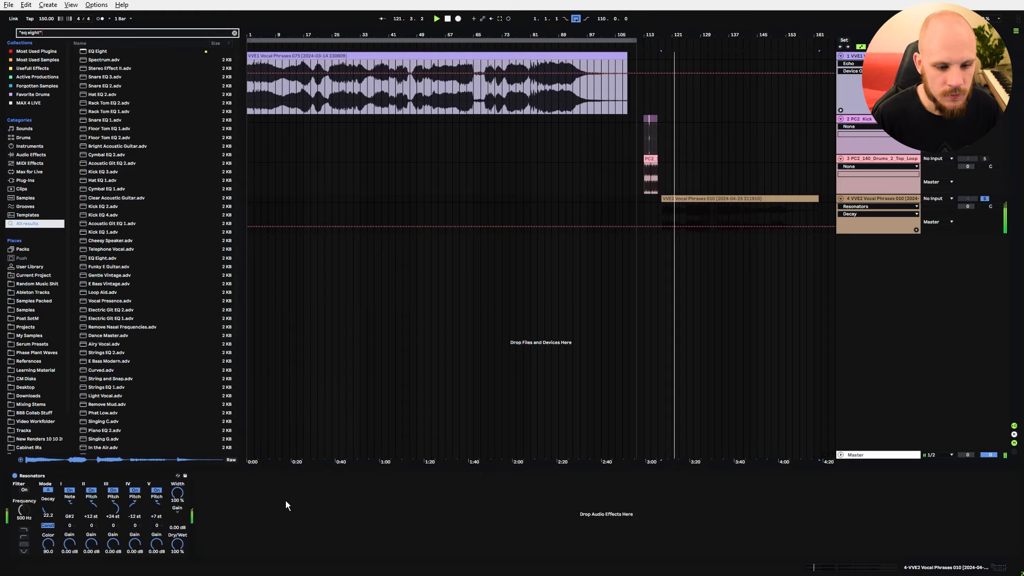
key(Return)
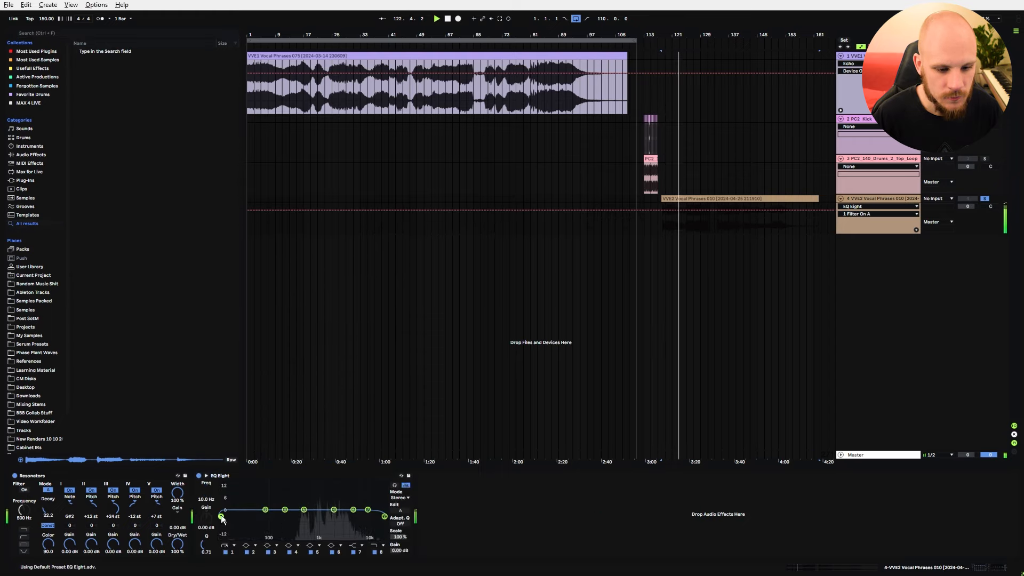
drag(222, 520, 276, 528)
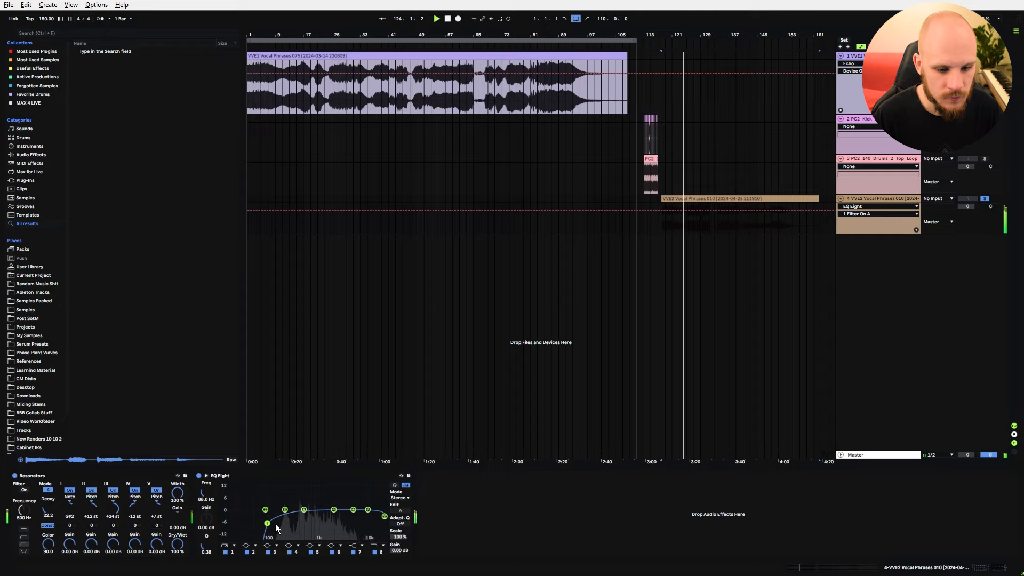
Set Resonators' Decay to 77.0 and switch its mode to B.
drag(48, 509, 48, 469)
click(48, 490)
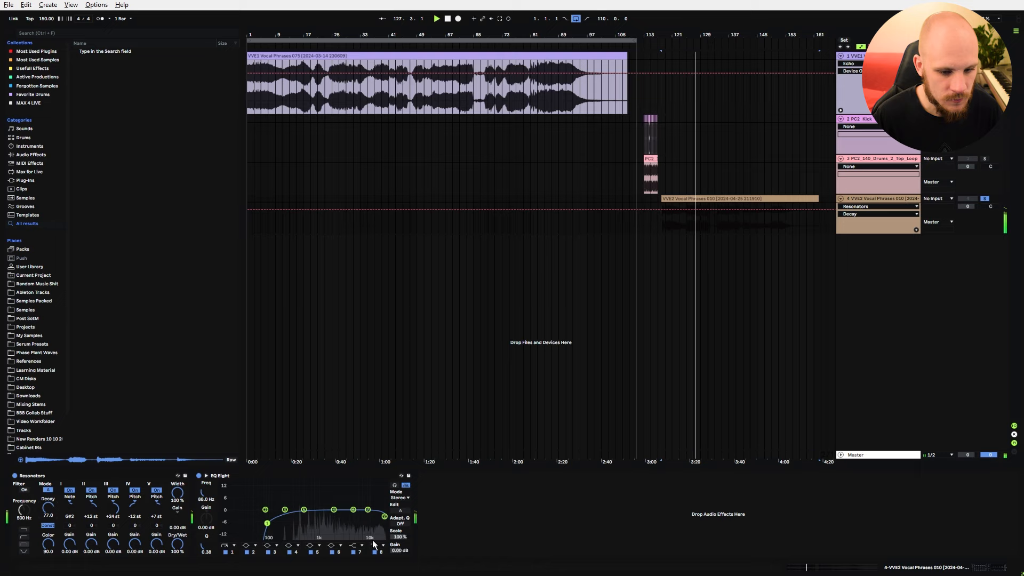
Add OTT after EQ Eight, set its output to 8.50 dB and play the clip.
right_click(482, 526)
click(497, 490)
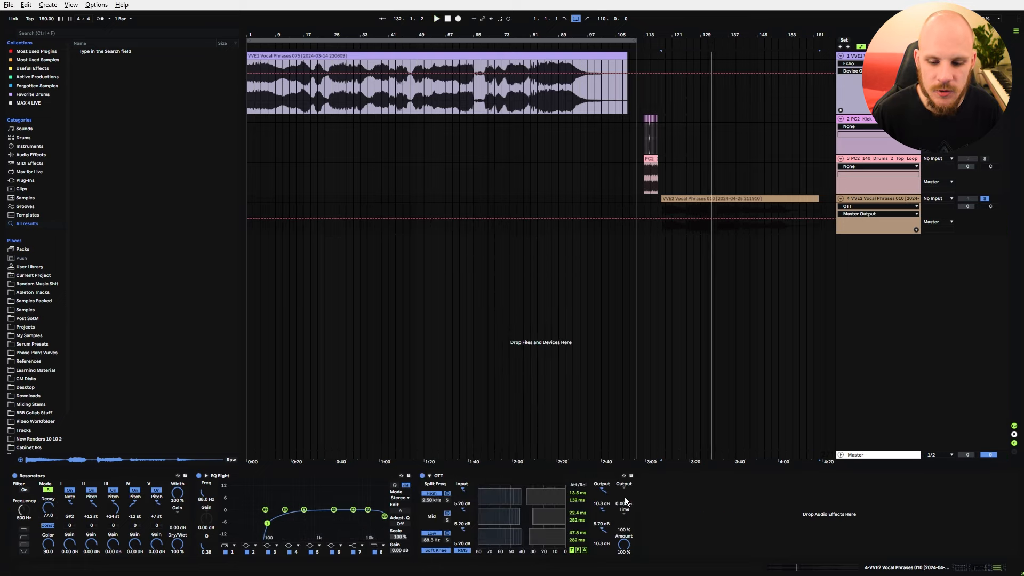
mouse_move(625, 497)
mouse_down()
mouse_move(626, 480)
mouse_move(625, 500)
mouse_up()
key(space)
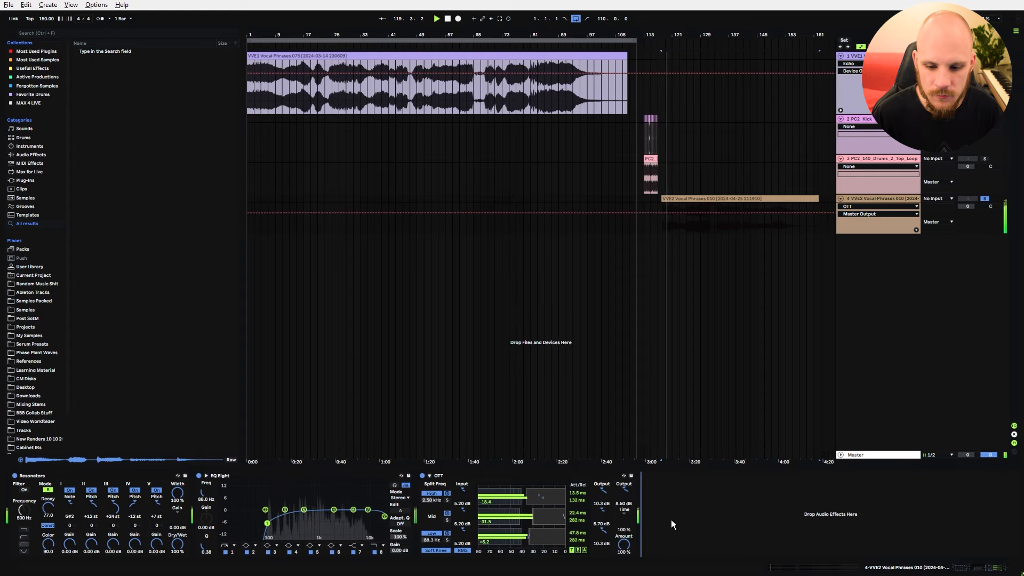
Move EQ Eight behind OTT and cut its third band at 500 Hz by about 1.9 dB during playback.
drag(251, 476, 594, 514)
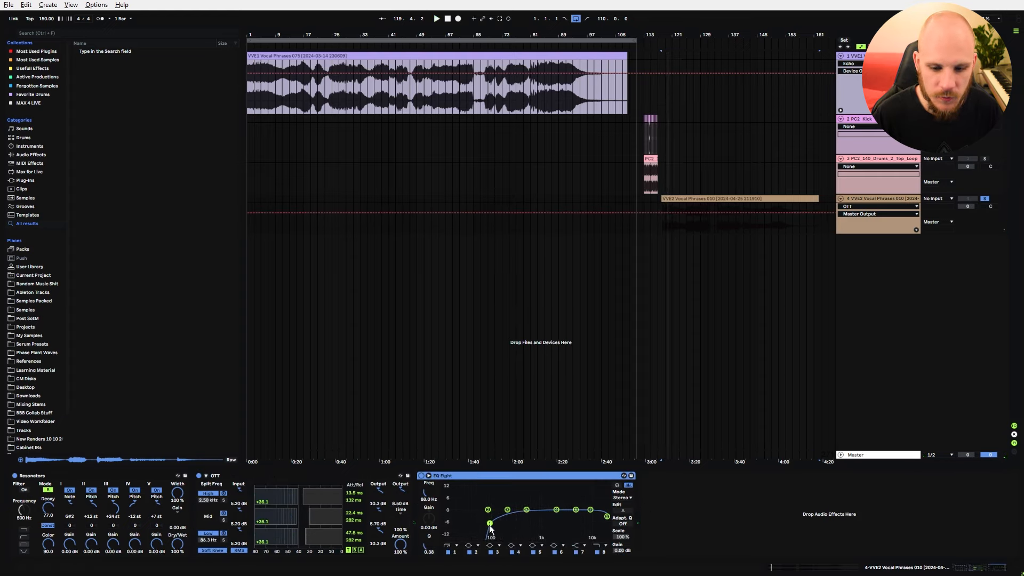
key(space)
drag(490, 523, 527, 513)
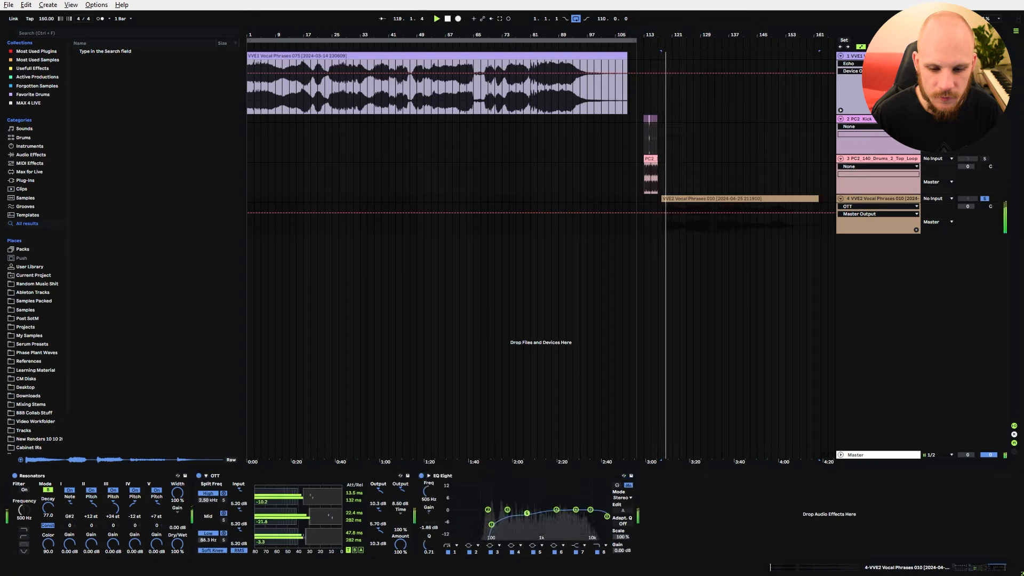
Add Echo after EQ Eight and set its Dry/Wet to 37% while the clip plays.
right_click(684, 521)
click(723, 479)
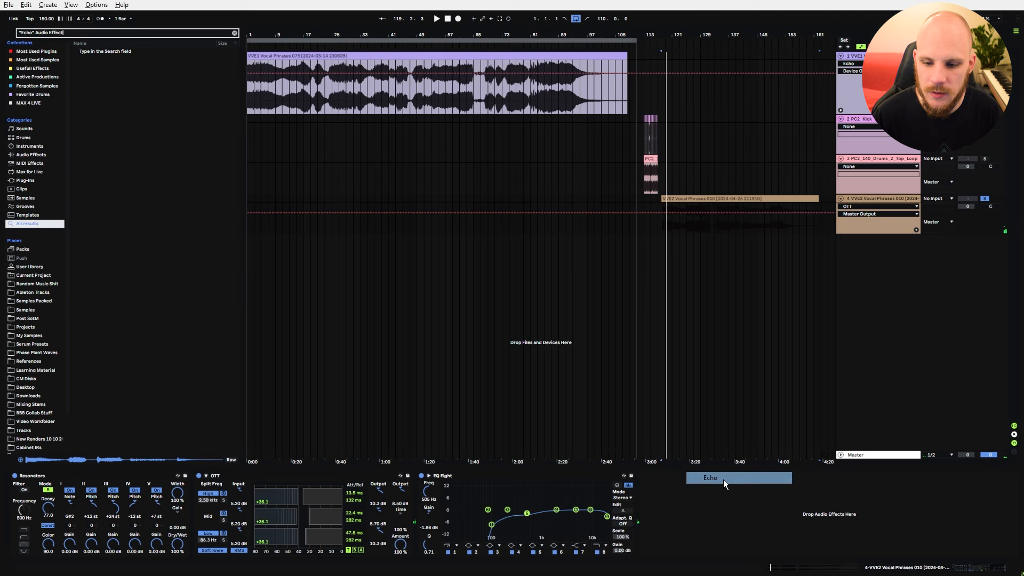
key(space)
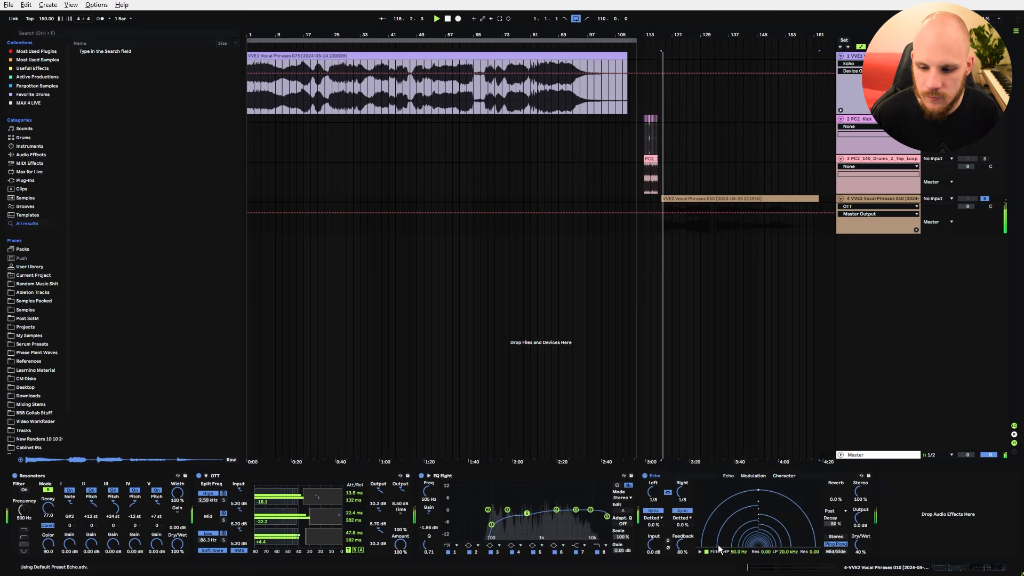
drag(856, 543, 856, 550)
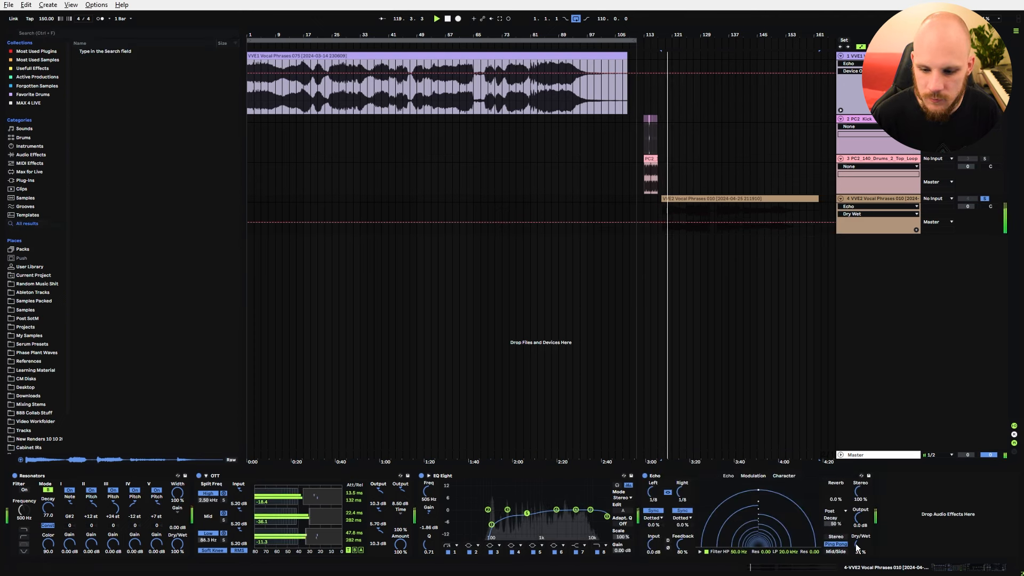
Add the MTurboReverb plug-in at the end of the effects chain.
right_click(901, 504)
mouse_move(926, 262)
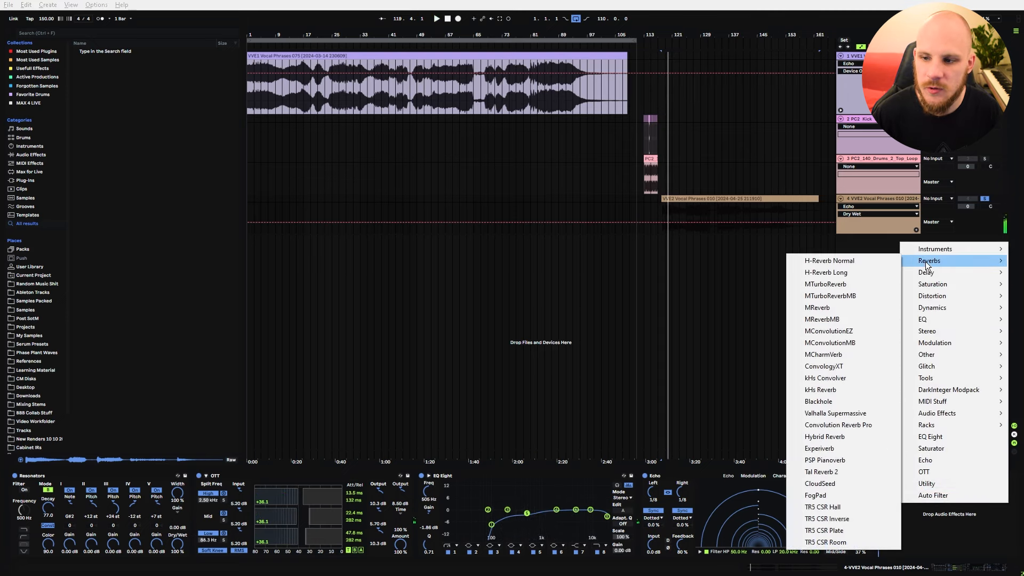
click(841, 283)
key(Down)
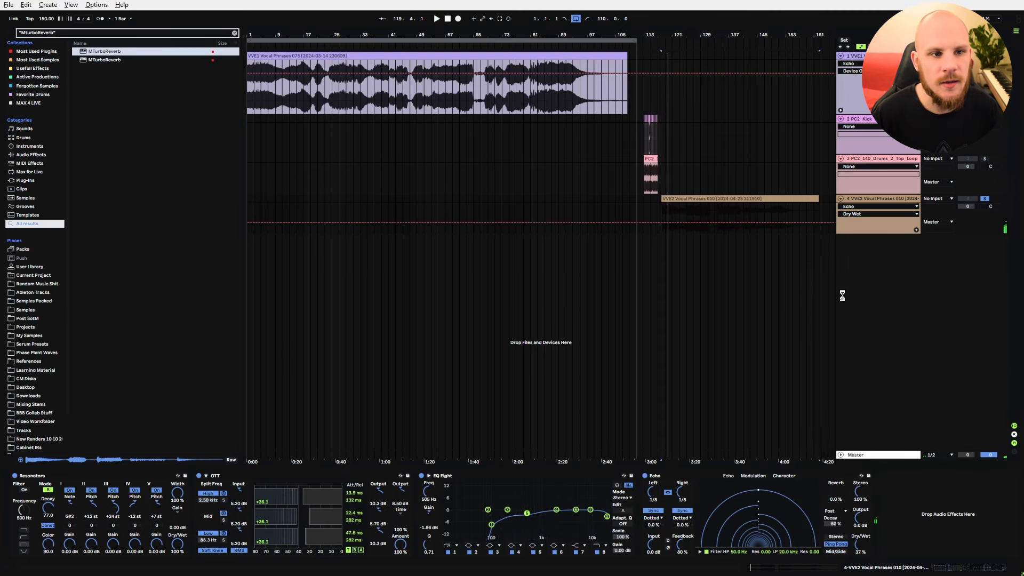
key(Return)
Load MTurboReverb's Cathedral from Huge spaces, adjust Dry/Wet and Early/Late, and choose the Far type.
click(97, 272)
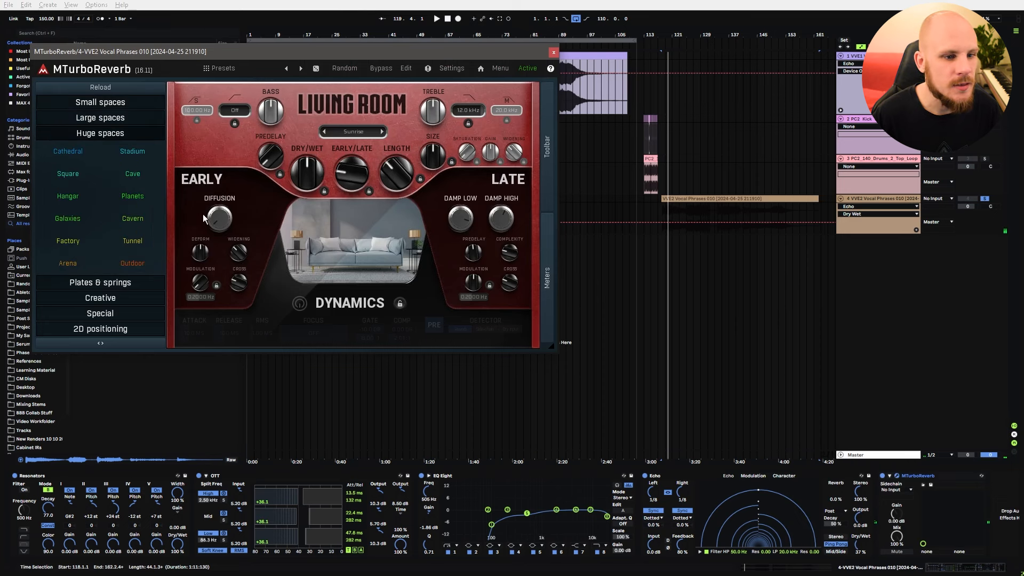
click(69, 158)
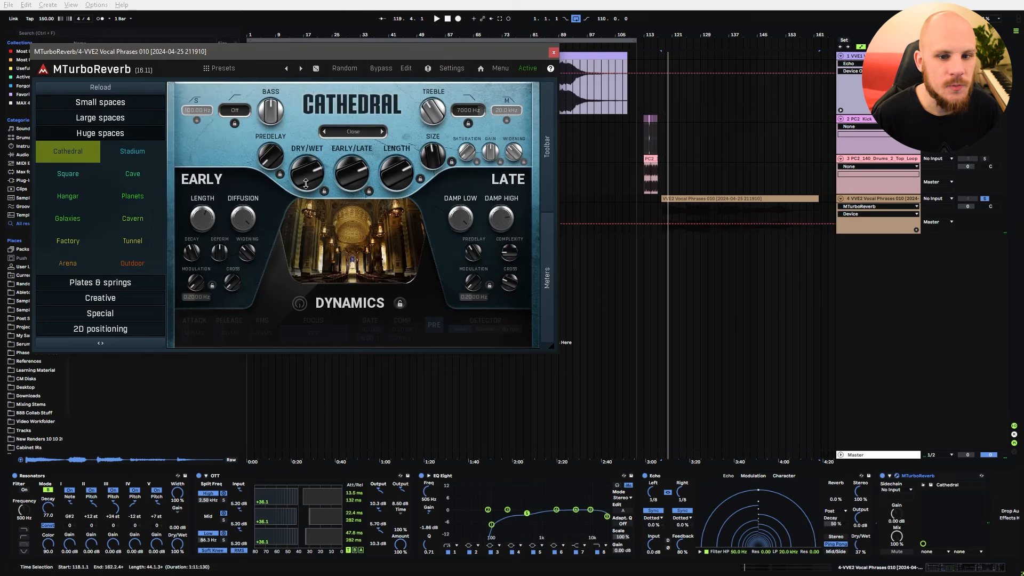
drag(306, 186, 307, 162)
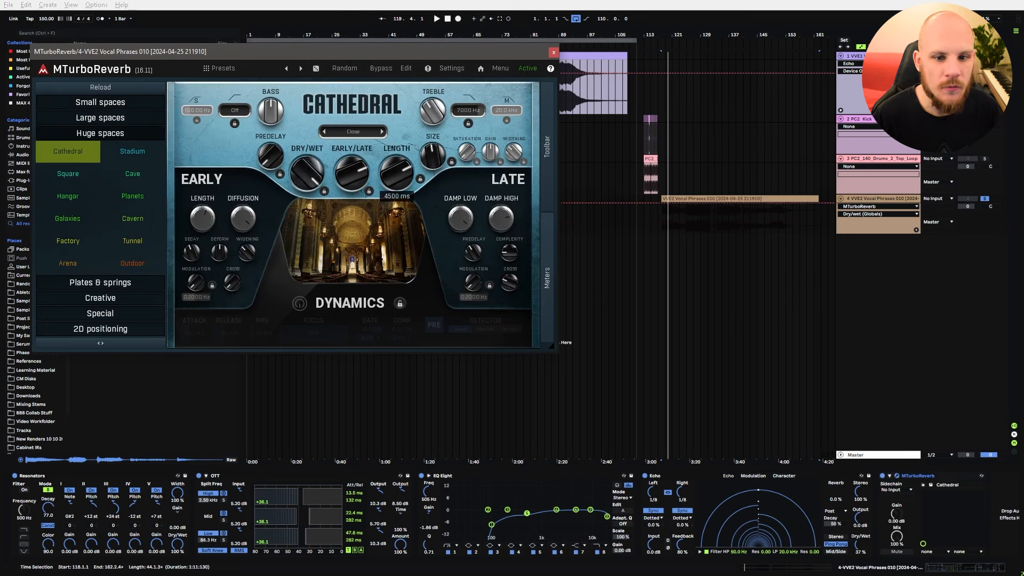
click(345, 180)
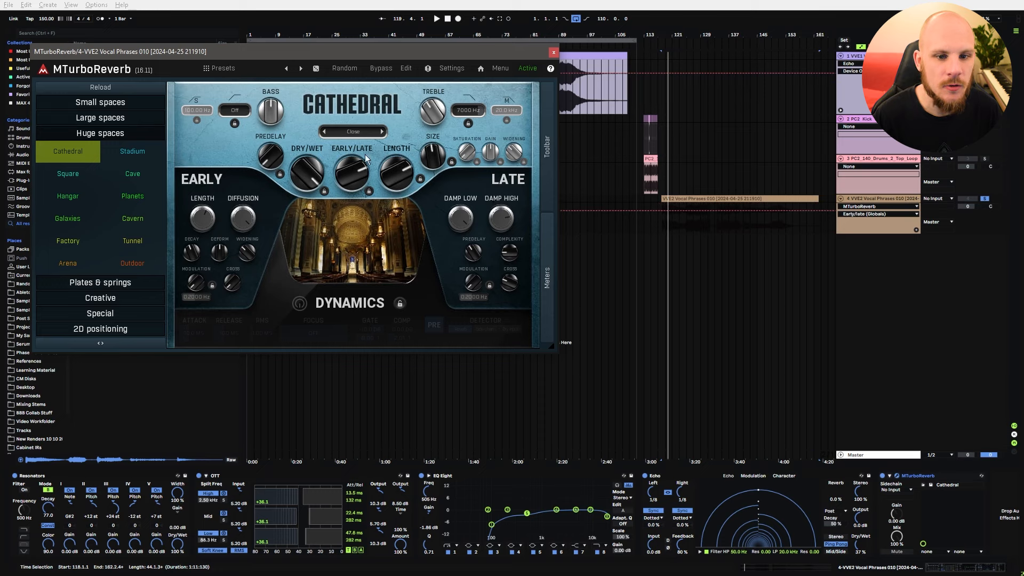
click(352, 134)
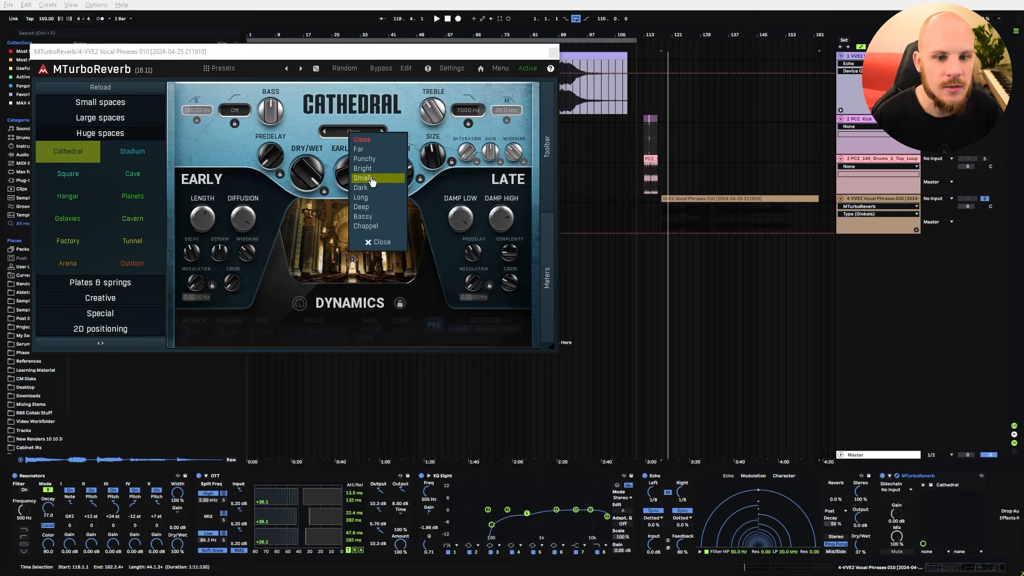
click(363, 149)
click(553, 52)
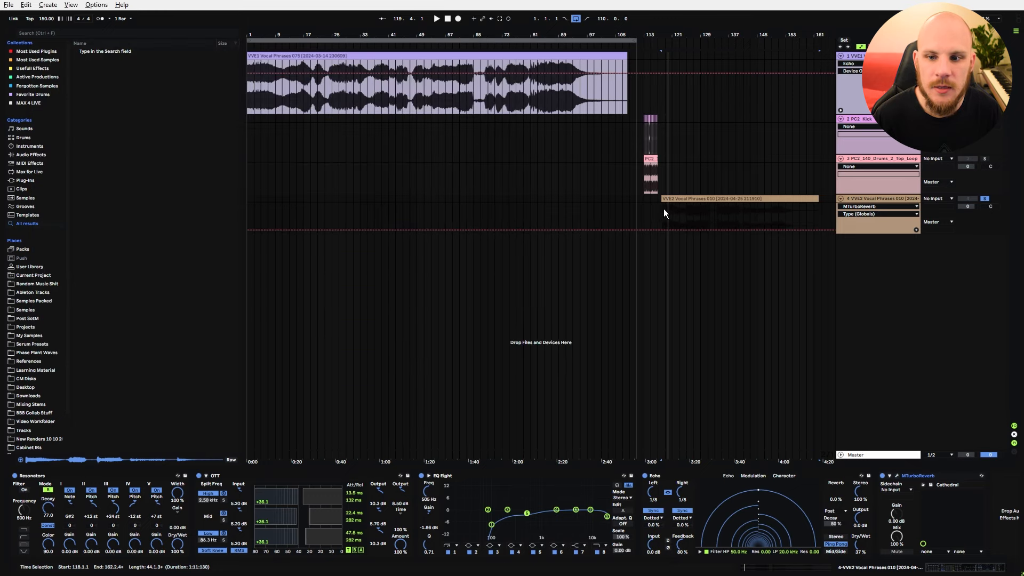
Play the processed vocal and readjust MTurboReverb's Dry/Wet amount.
key(space)
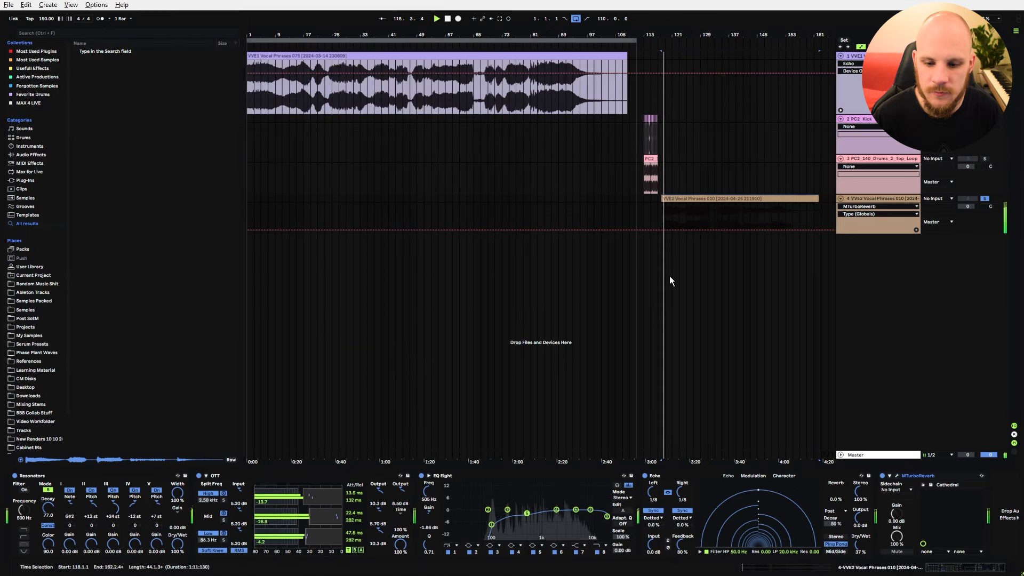
click(895, 477)
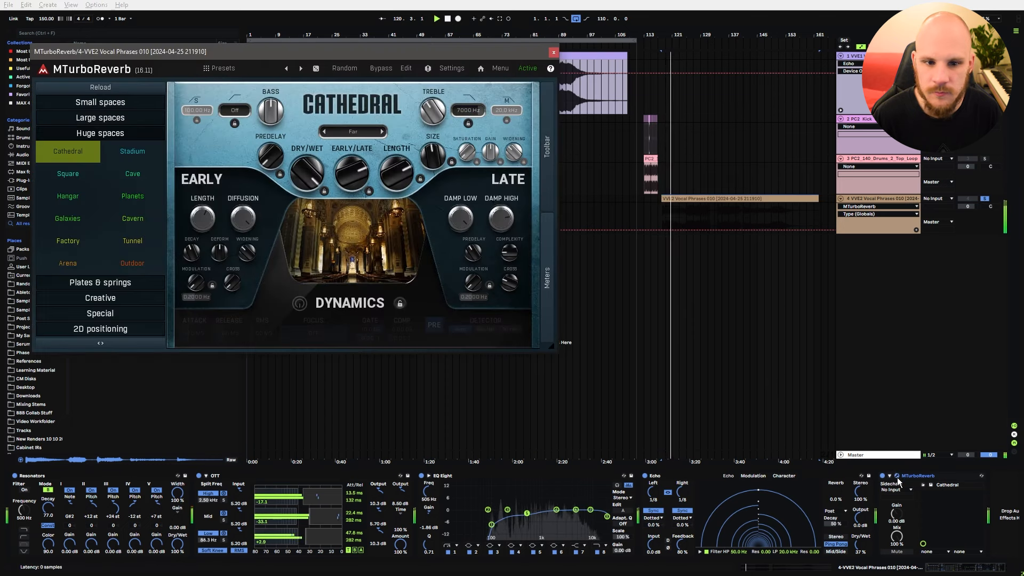
click(316, 176)
click(553, 52)
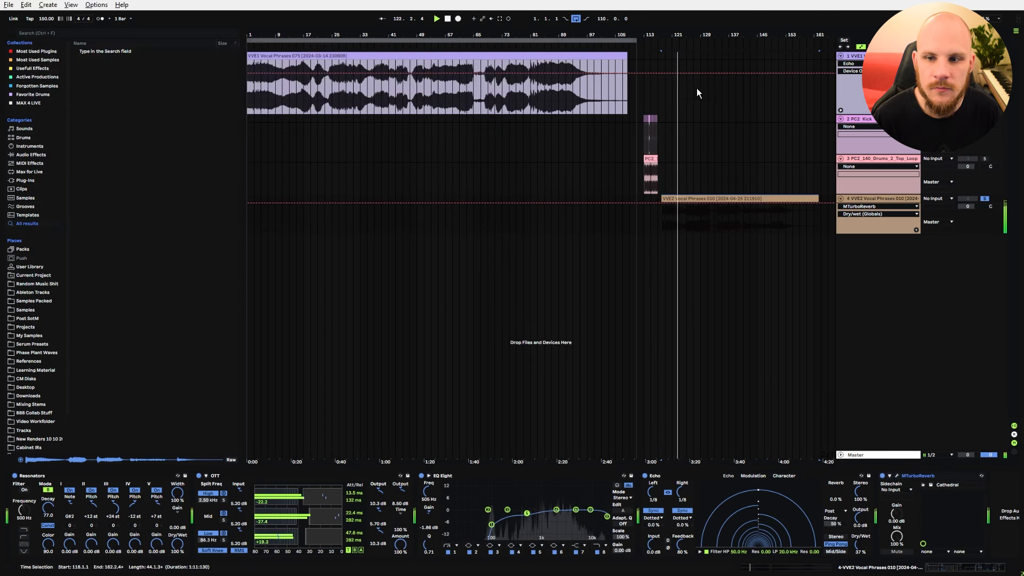
Show the Resonators pitch automation lanes of the VVE1 Vocal Phrases 075 track.
key(z)
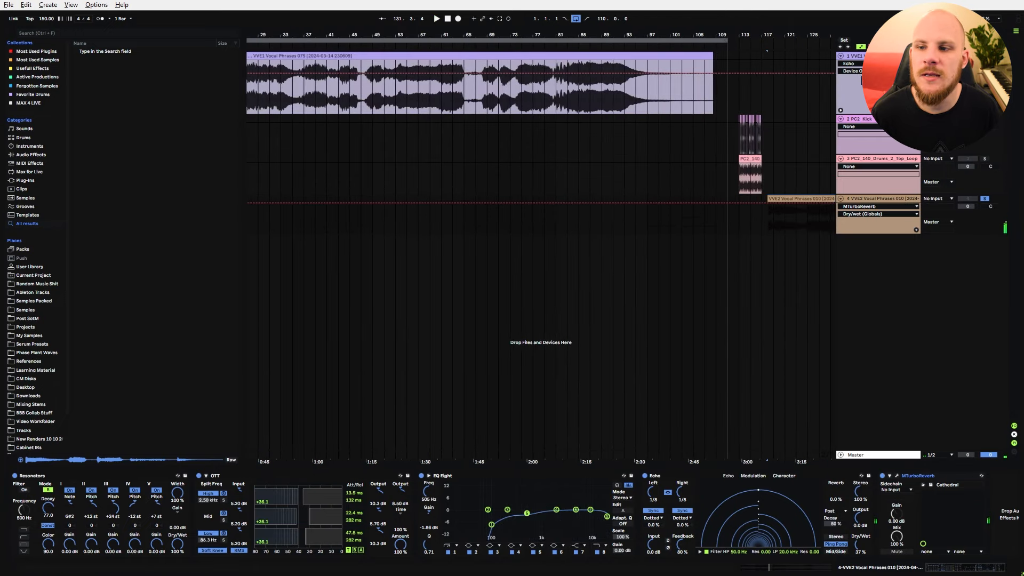
click(841, 111)
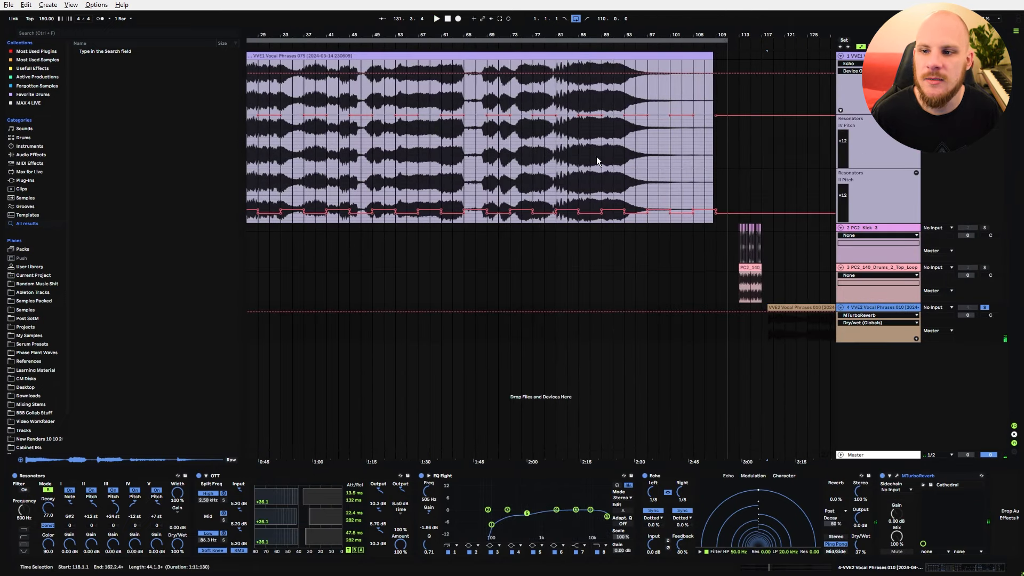
Examine the Resonators II Pitch automation drawn across the VVE1 Vocal Phrases 075 clip.
click(818, 123)
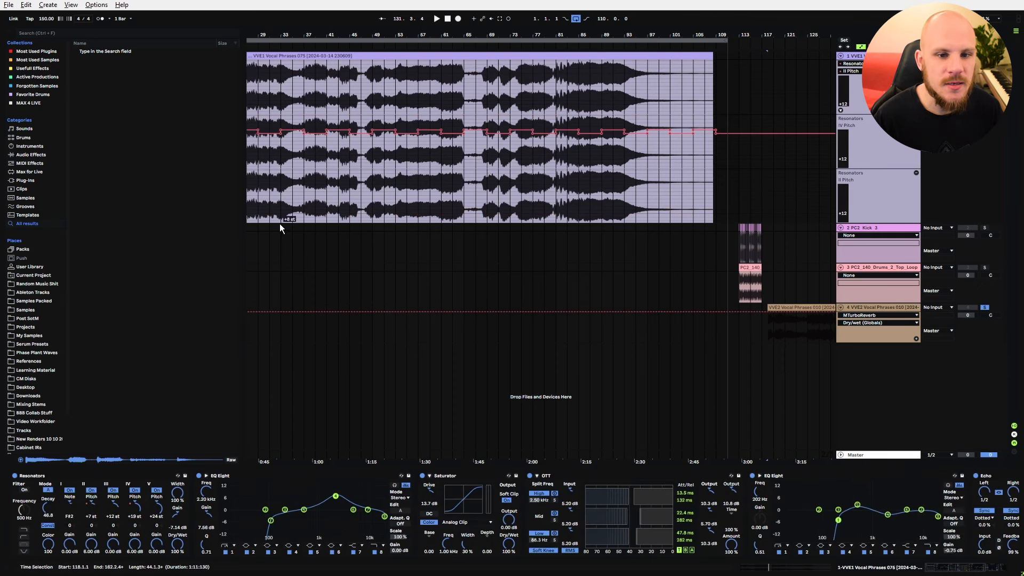
click(292, 163)
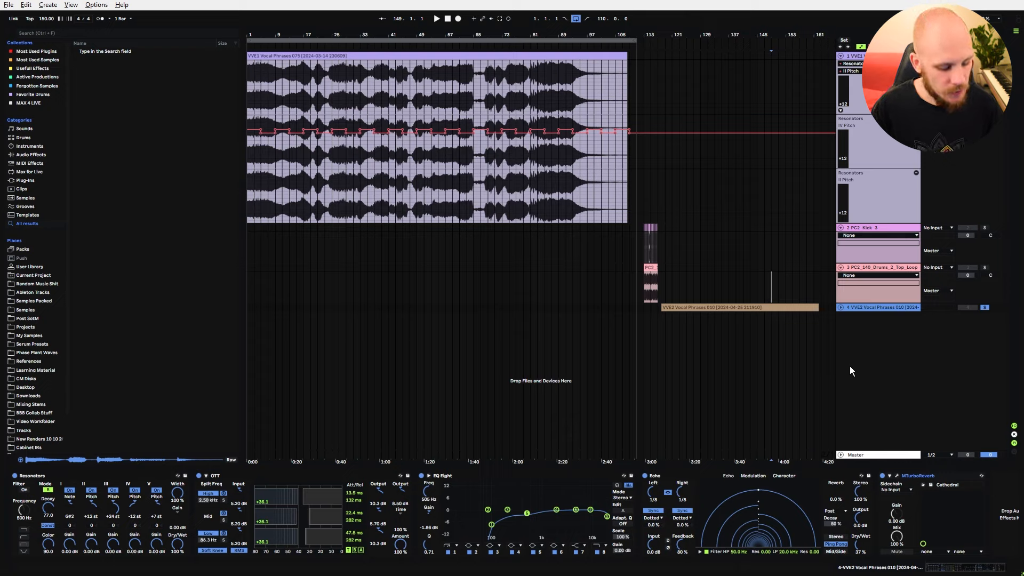
Add an audio track and place PC2_140_Cinematic_Drums_7.wav from PSYTRANCE INTELLIGENCE 2's cinematic drum loops on it at bar 123.
double_click(850, 366)
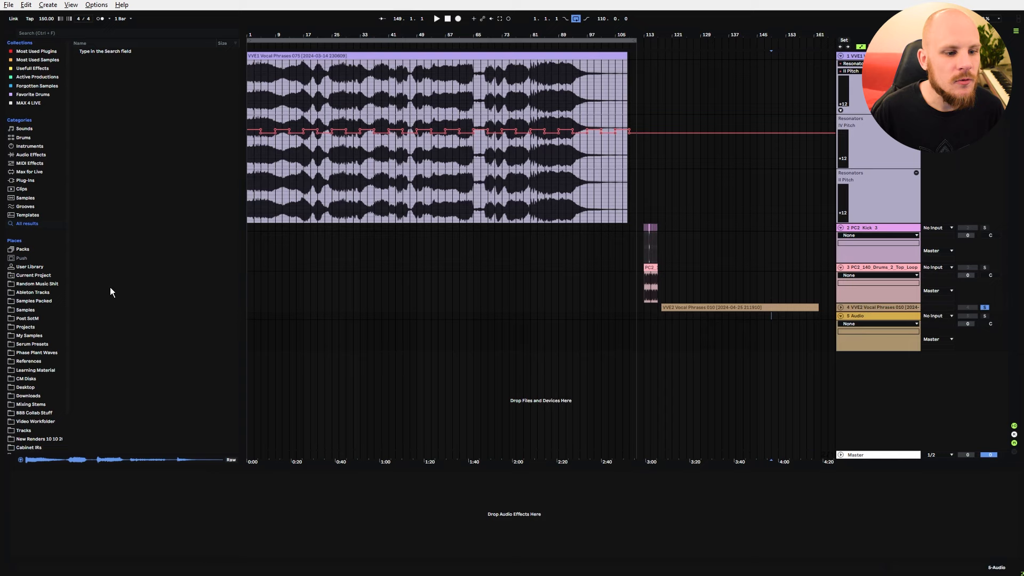
click(49, 302)
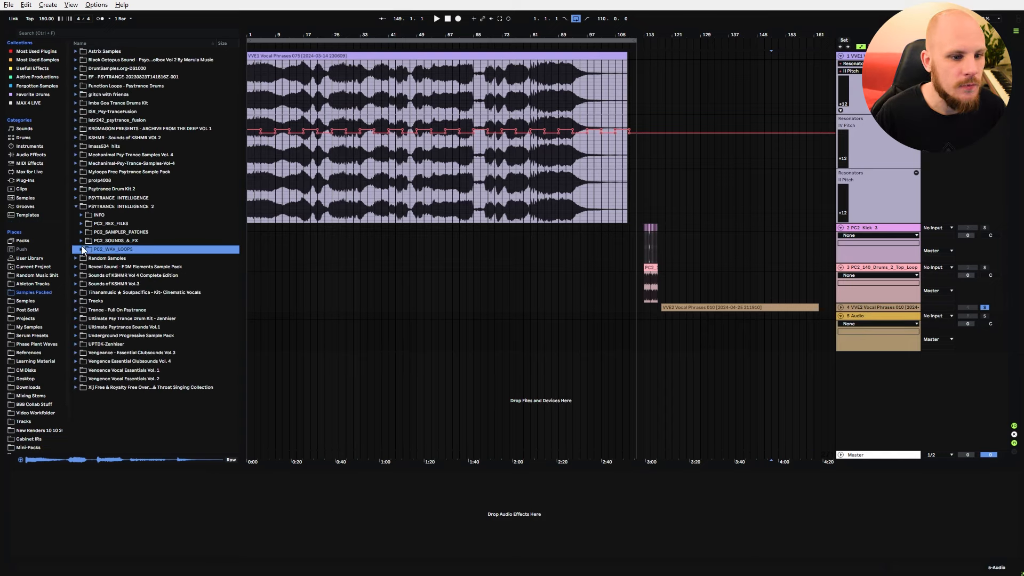
click(82, 249)
click(87, 267)
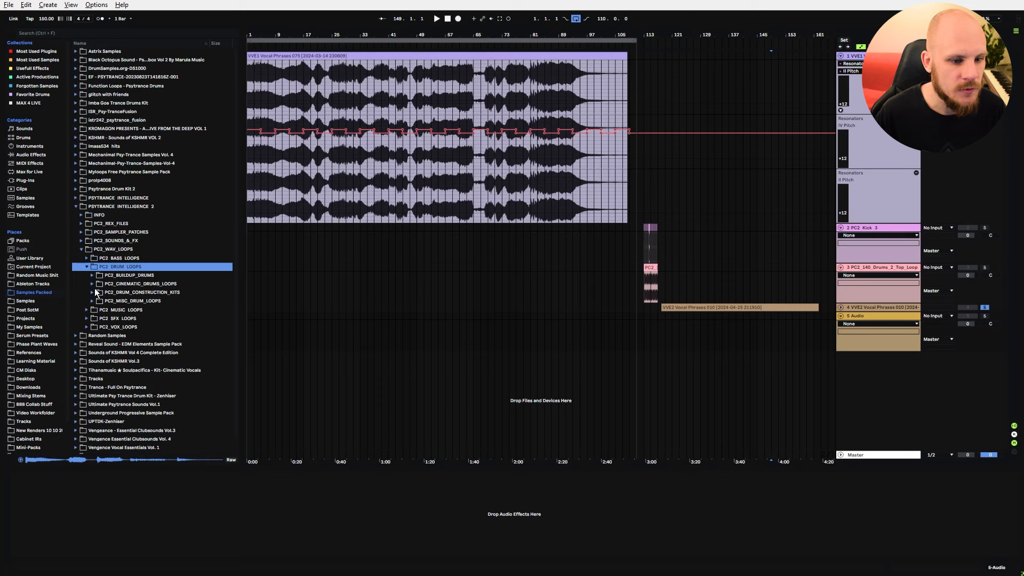
click(91, 284)
click(164, 327)
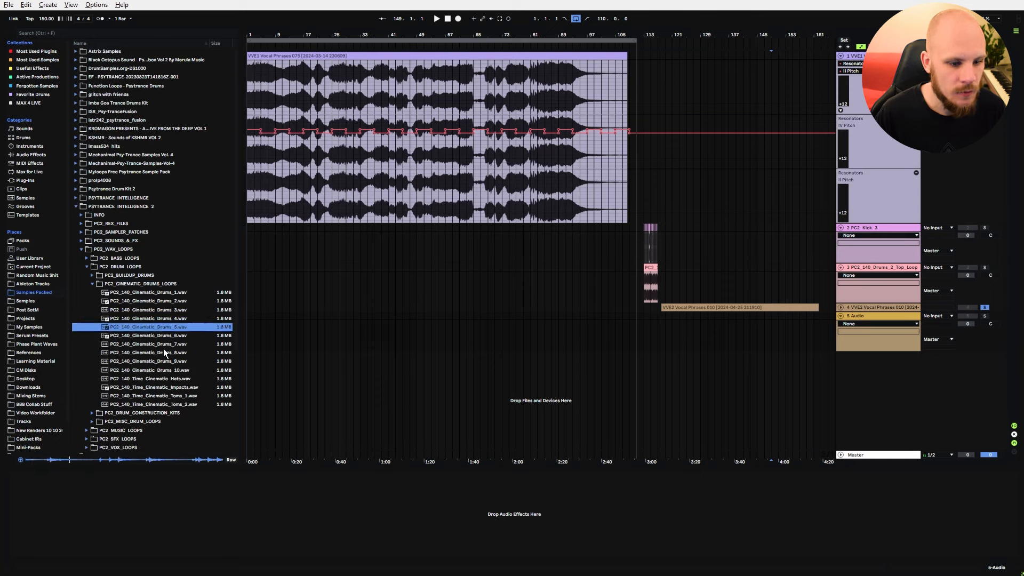
click(164, 346)
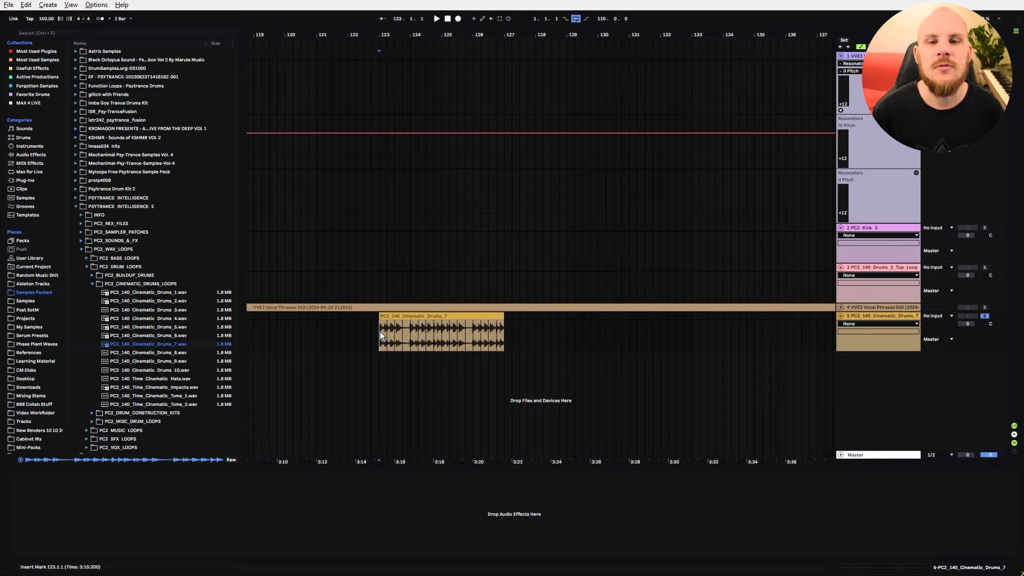
Warp the Cinematic Drums 7 clip in Beats mode with a +36 semitone pitch, and consolidate it.
double_click(381, 334)
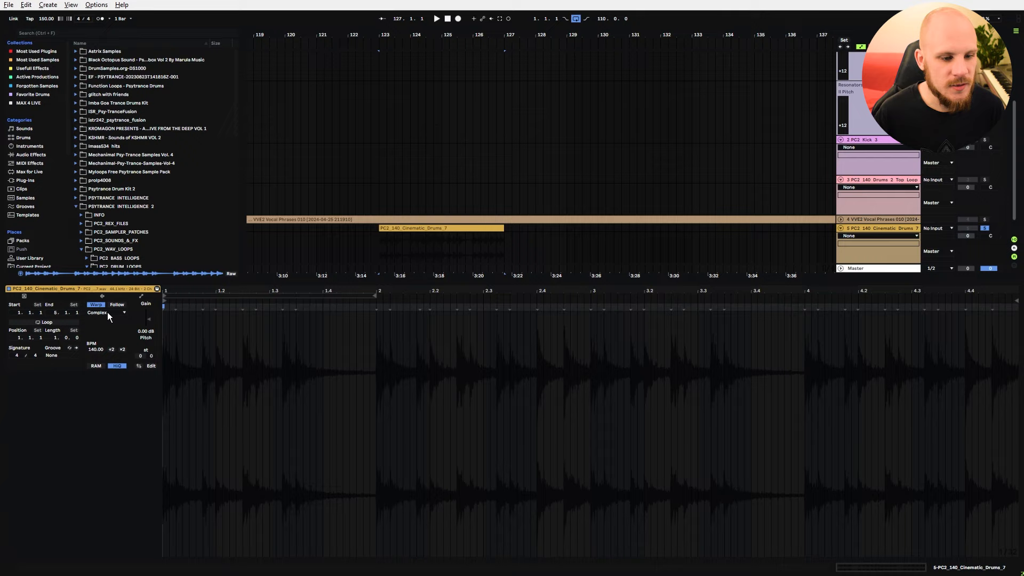
click(108, 313)
click(104, 319)
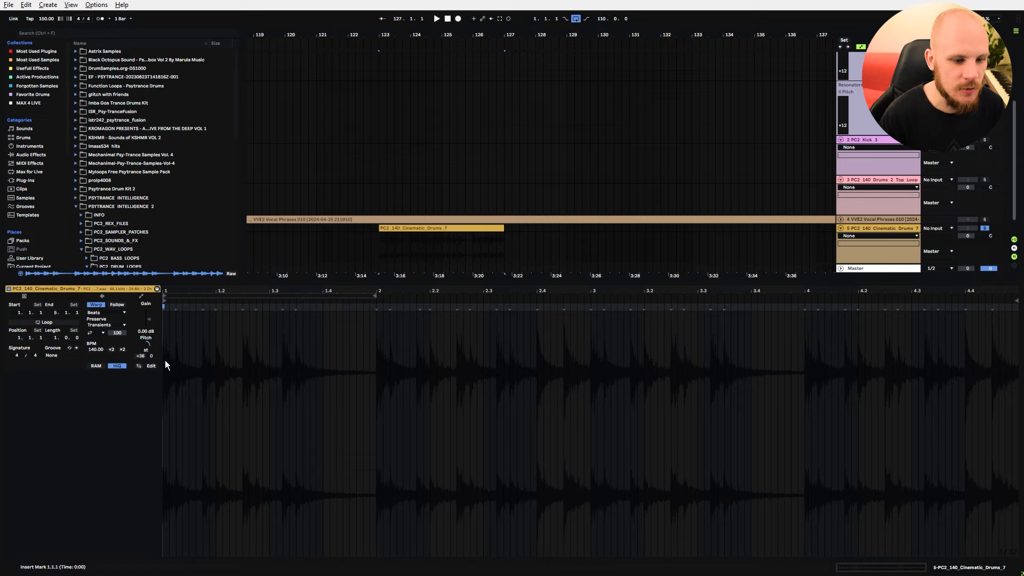
click(383, 245)
key(space)
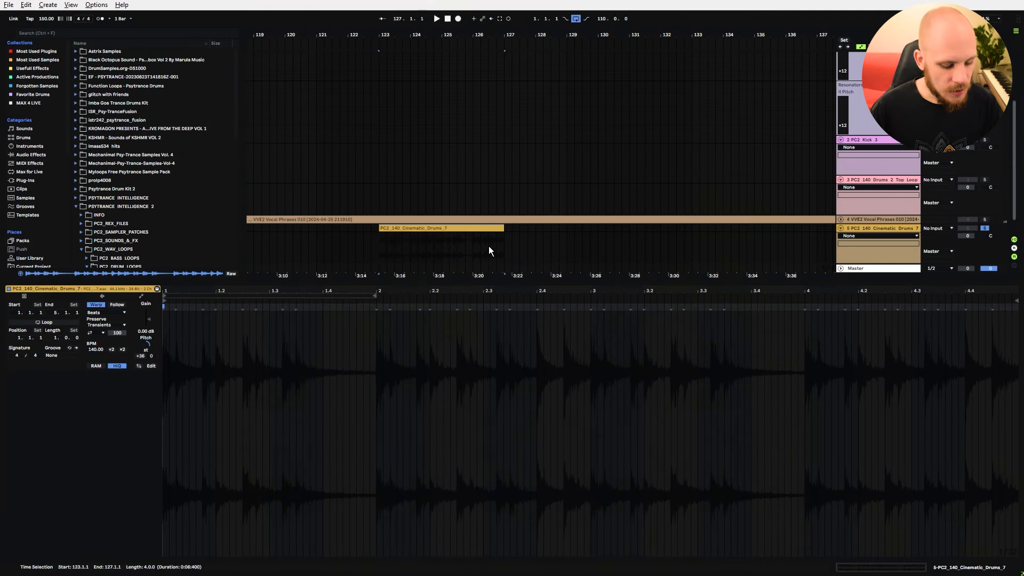
key(ctrl+j)
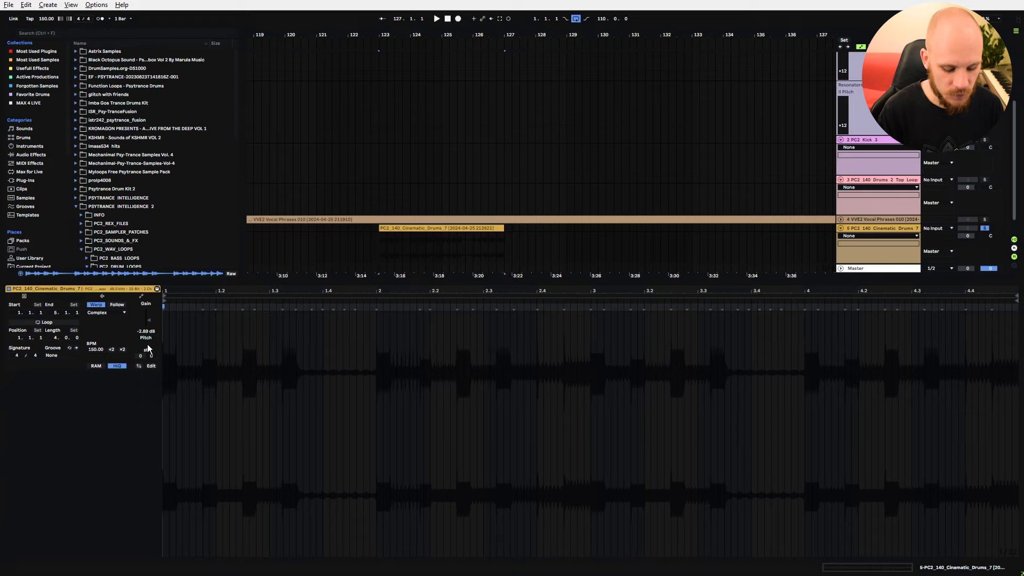
Warp the consolidated drum clip in Complex Pro mode with a -24 semitone pitch, and consolidate it again.
key(space)
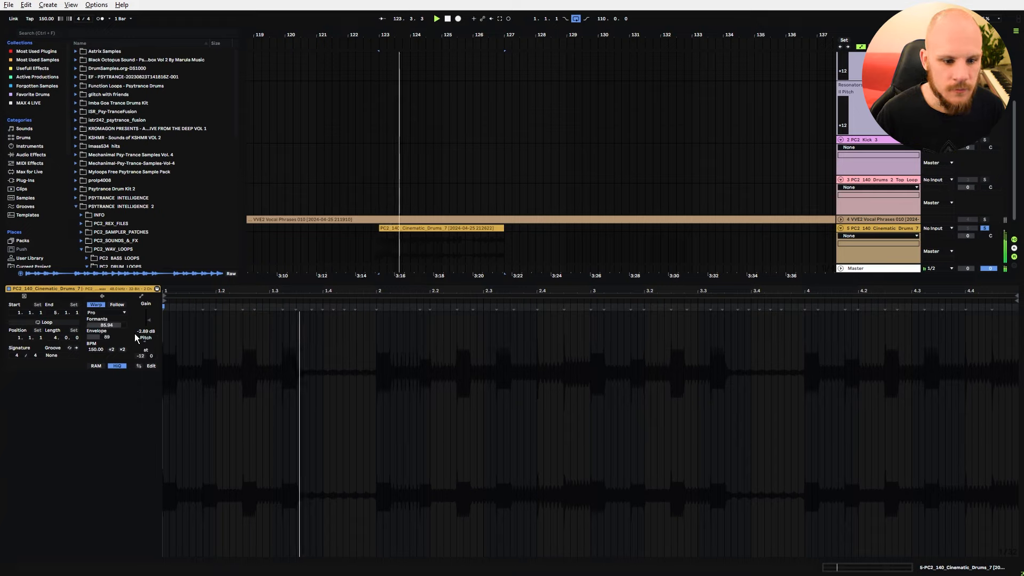
mouse_move(144, 336)
mouse_down()
mouse_move(147, 347)
mouse_move(147, 336)
mouse_up()
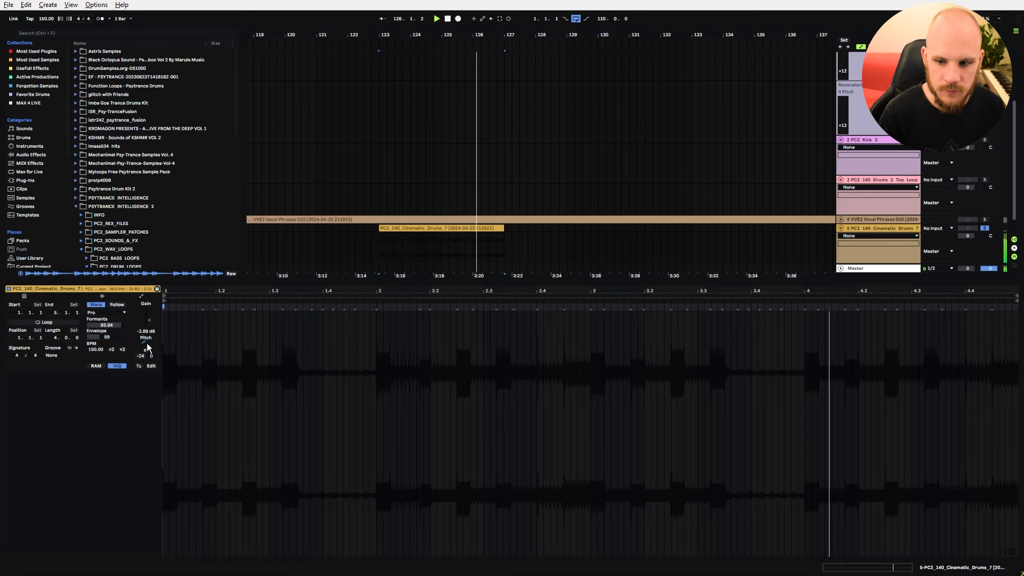
key(space)
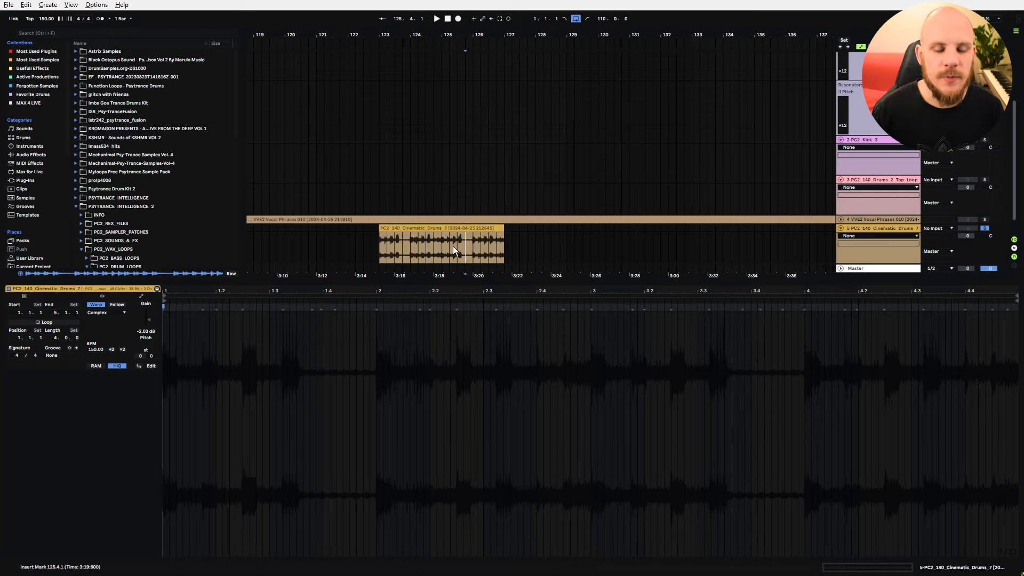
Add Spectral Resonator to the Cinematic Drums 7 track and switch its frequency control to musical notes.
click(31, 156)
scroll(122, 186, down, 5)
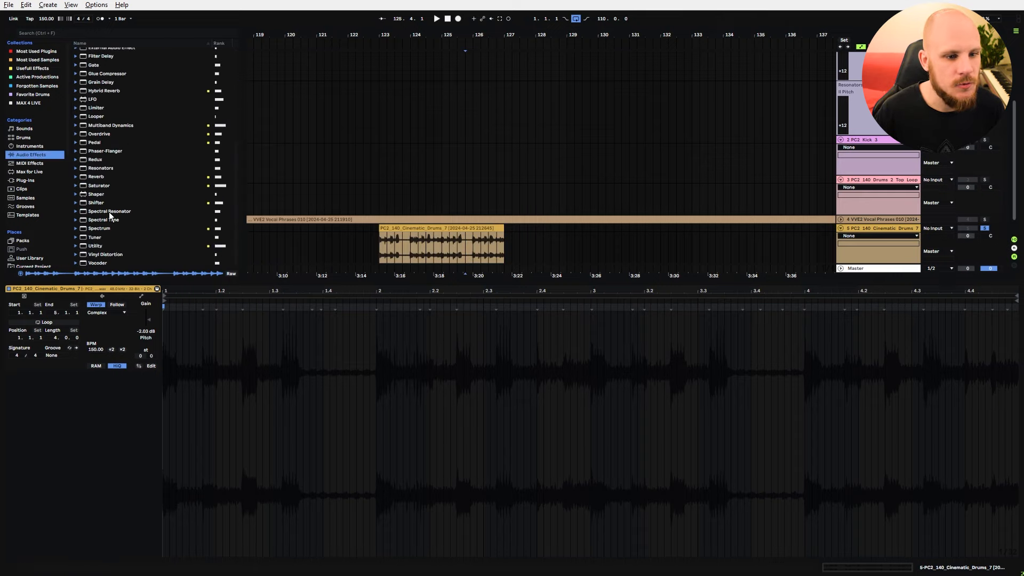
drag(106, 215, 456, 246)
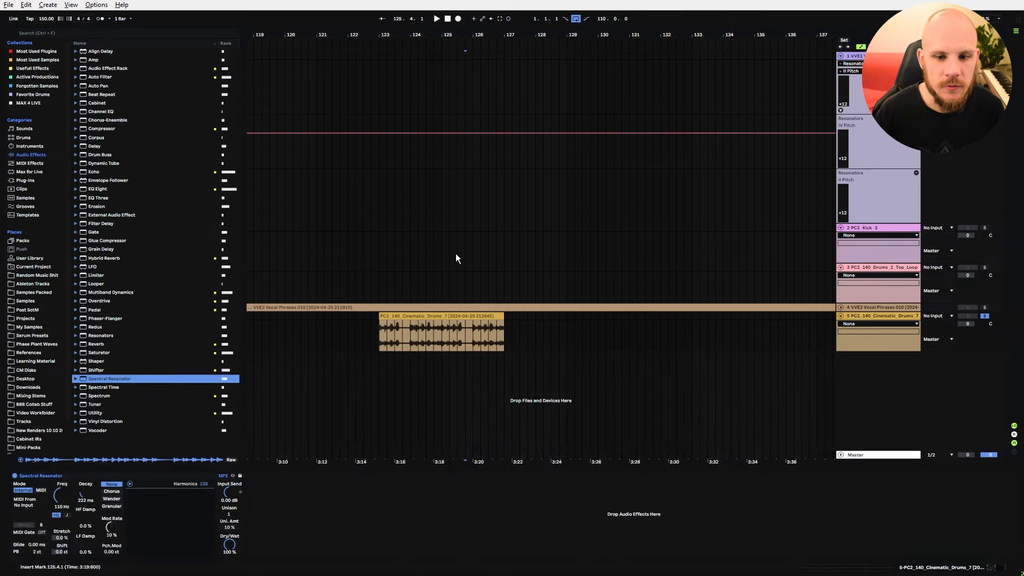
click(68, 515)
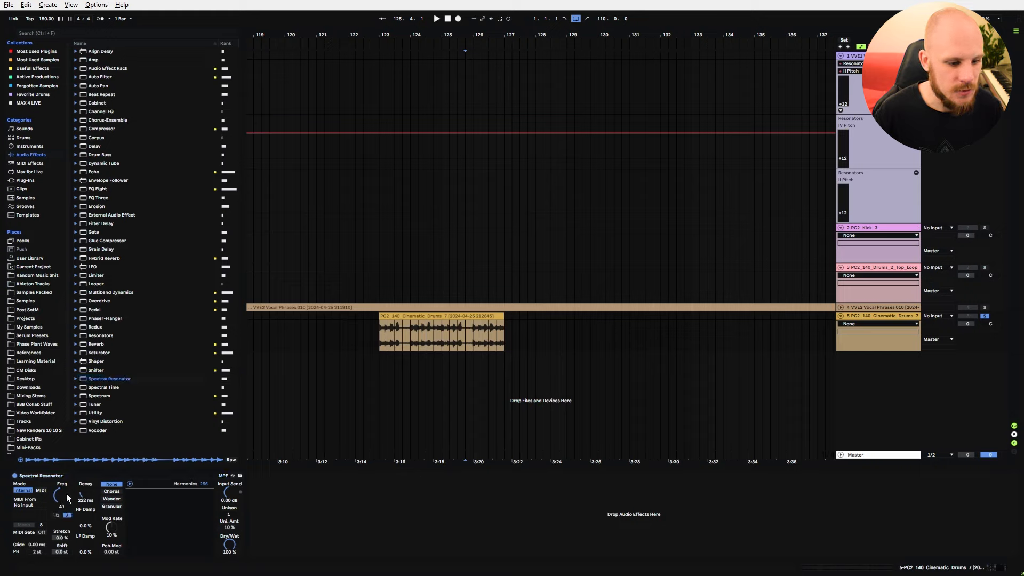
While playing the drums, set Spectral Resonator's frequency to G#0 and shorten its decay to about 59.3 ms.
click(428, 329)
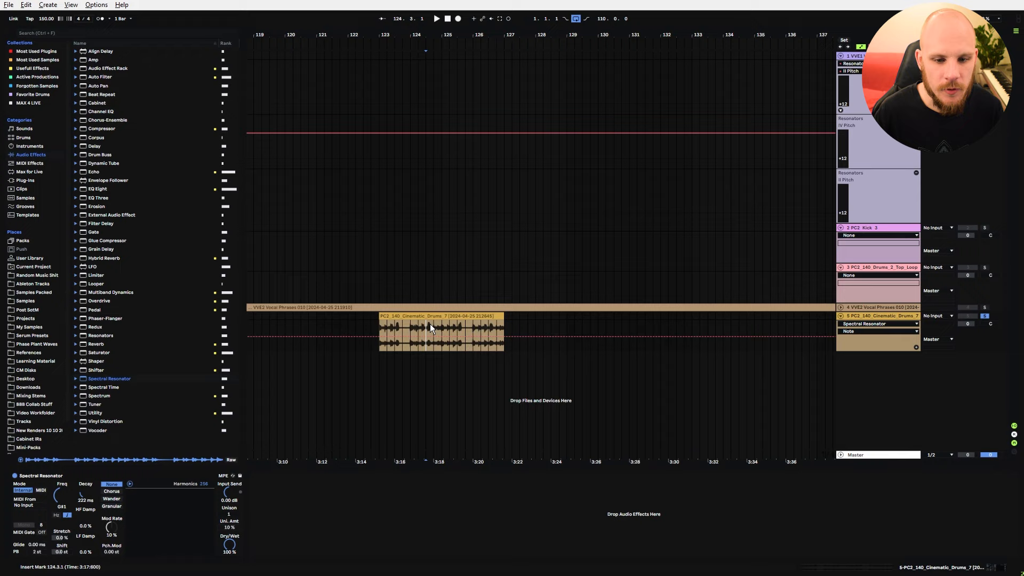
key(space)
mouse_move(86, 495)
mouse_down()
mouse_move(85, 507)
mouse_move(61, 497)
mouse_move(61, 506)
mouse_up()
key(space)
key(space)
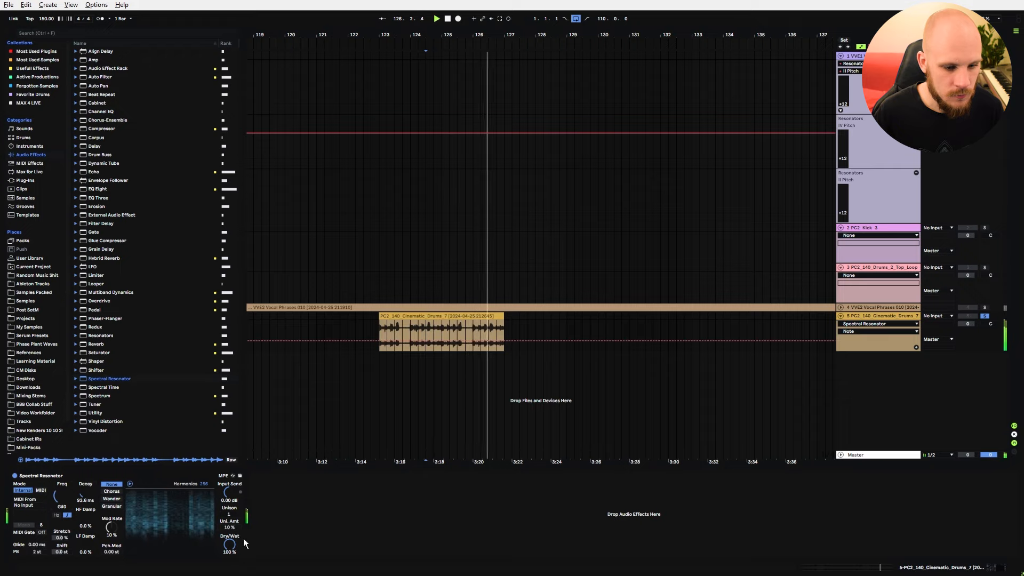
key(space)
click(427, 430)
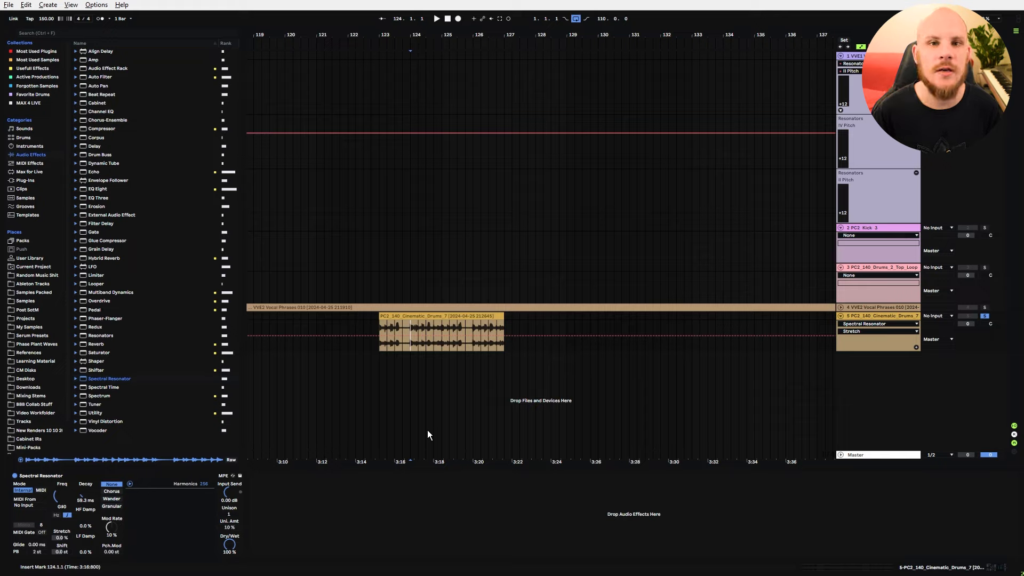
Add the dBlue Glitch plug-in after Spectral Resonator, play the drums through it, and close its window.
click(365, 529)
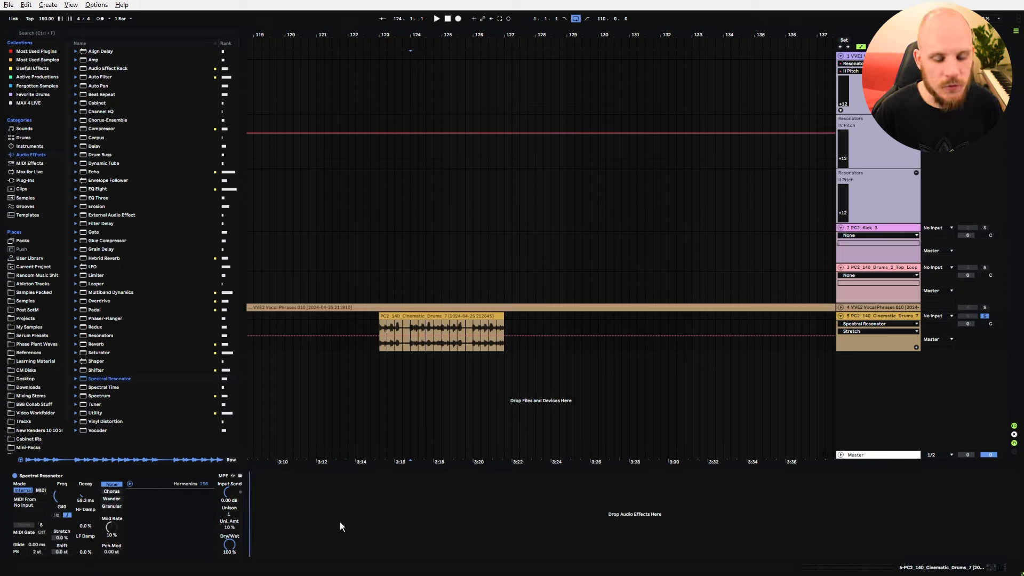
right_click(357, 518)
mouse_move(436, 382)
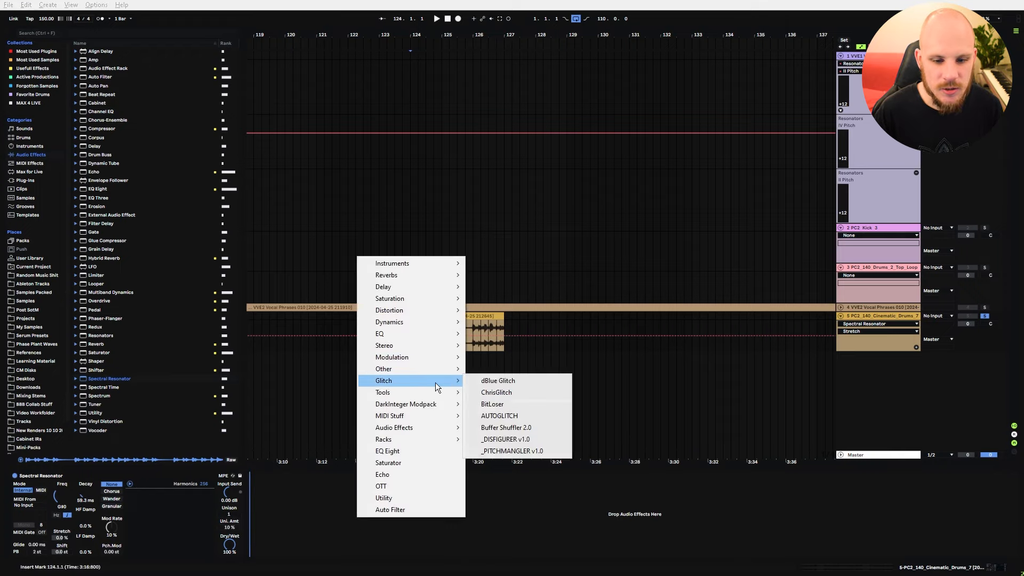
click(533, 384)
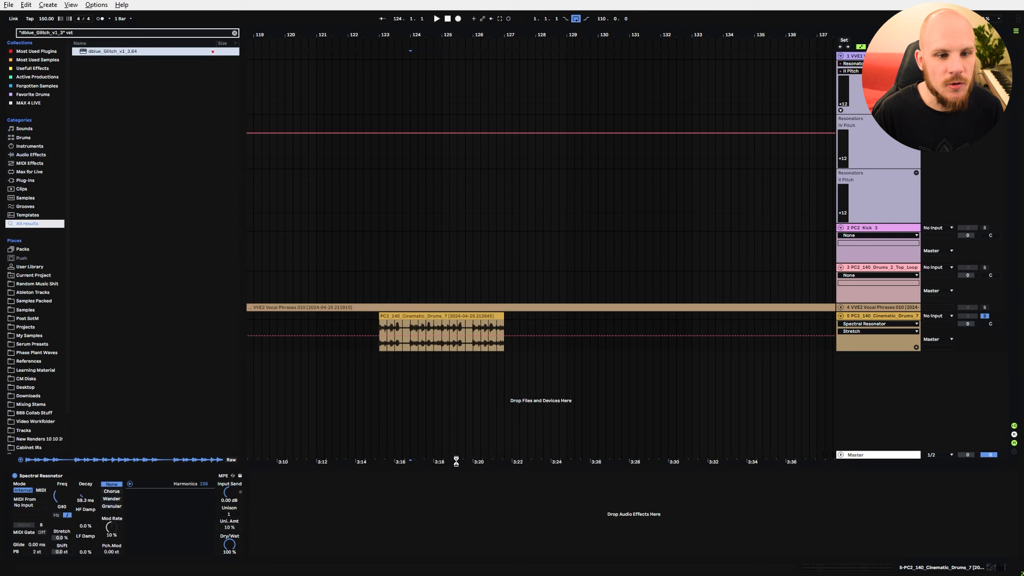
key(space)
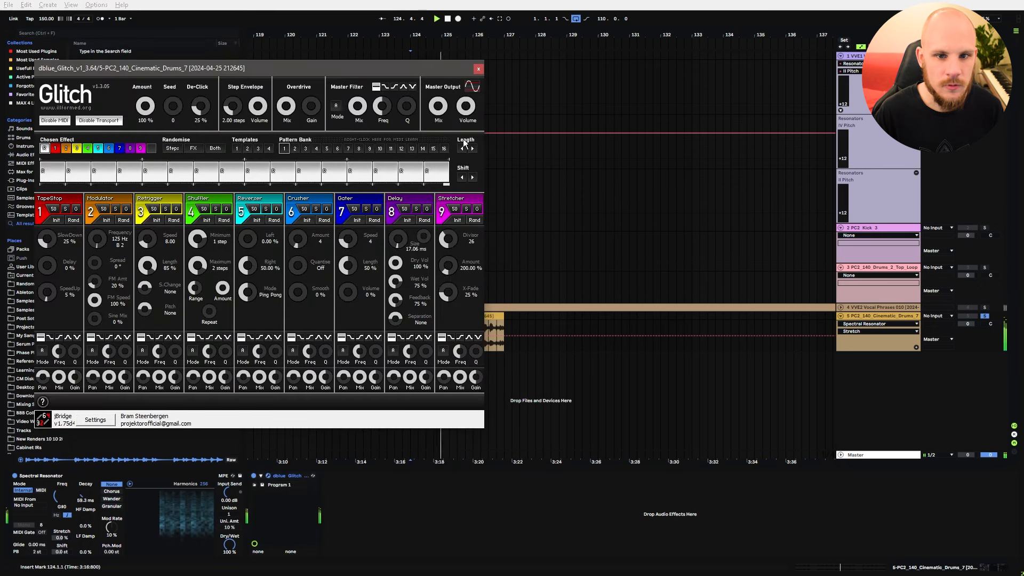
click(478, 69)
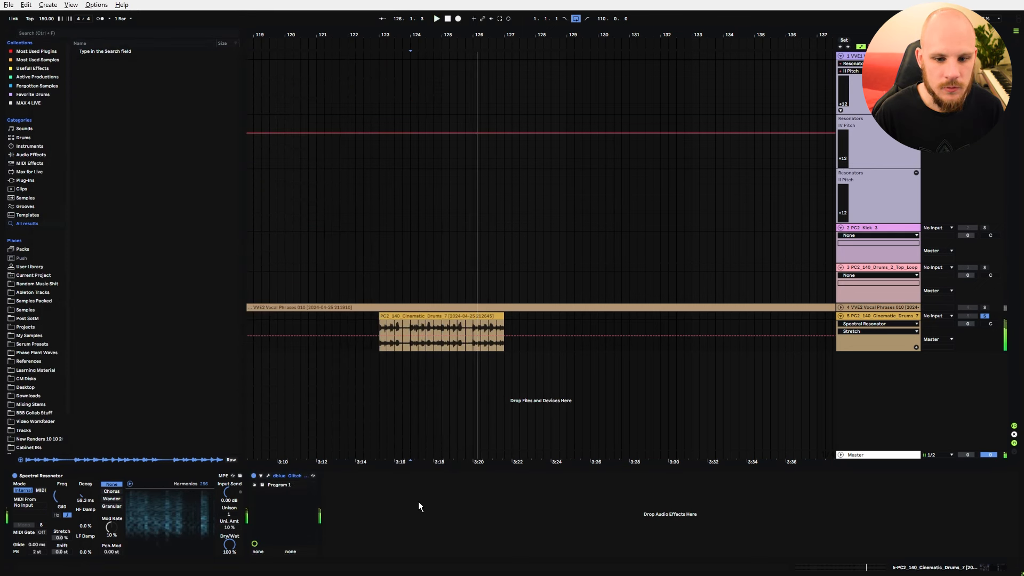
Add OTT after dBlue Glitch and set its output to 8.90 dB and its time scaling to 263 %.
right_click(419, 501)
click(453, 491)
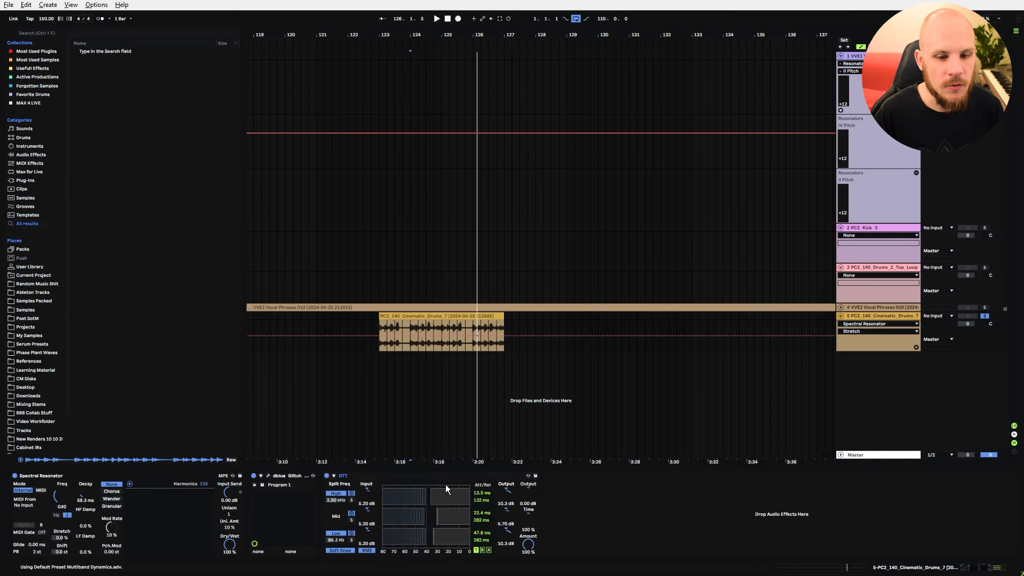
key(space)
click(384, 327)
key(space)
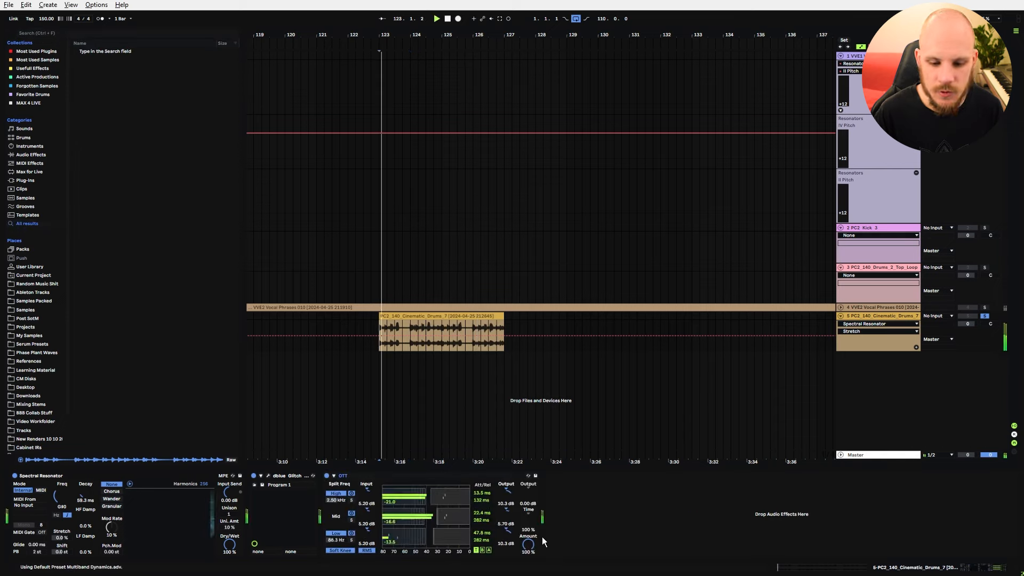
drag(528, 490, 528, 469)
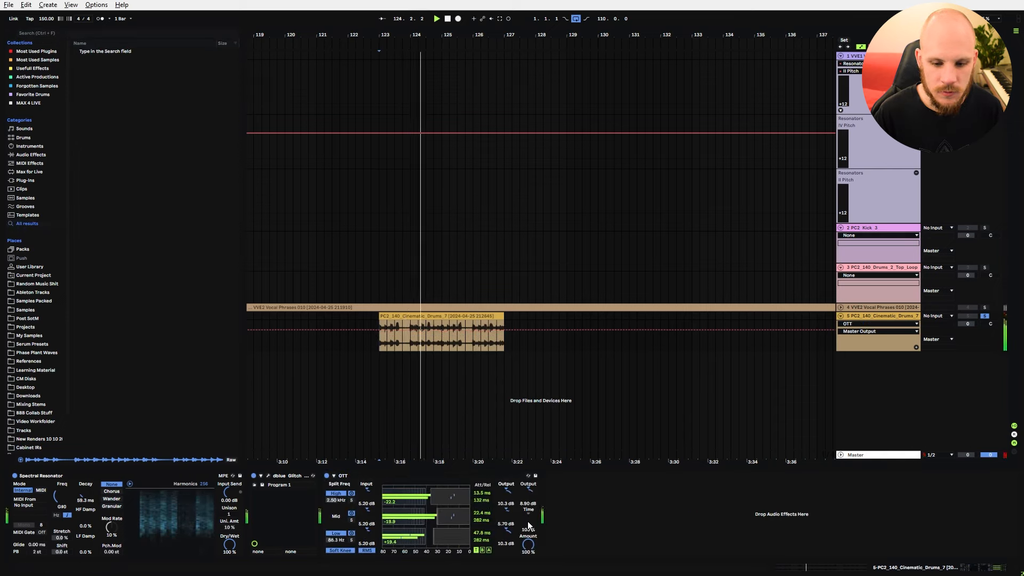
drag(528, 522, 528, 502)
Add EQ Eight after OTT and apply a low cut at 79.1 Hz with a Q of 0.41.
right_click(577, 516)
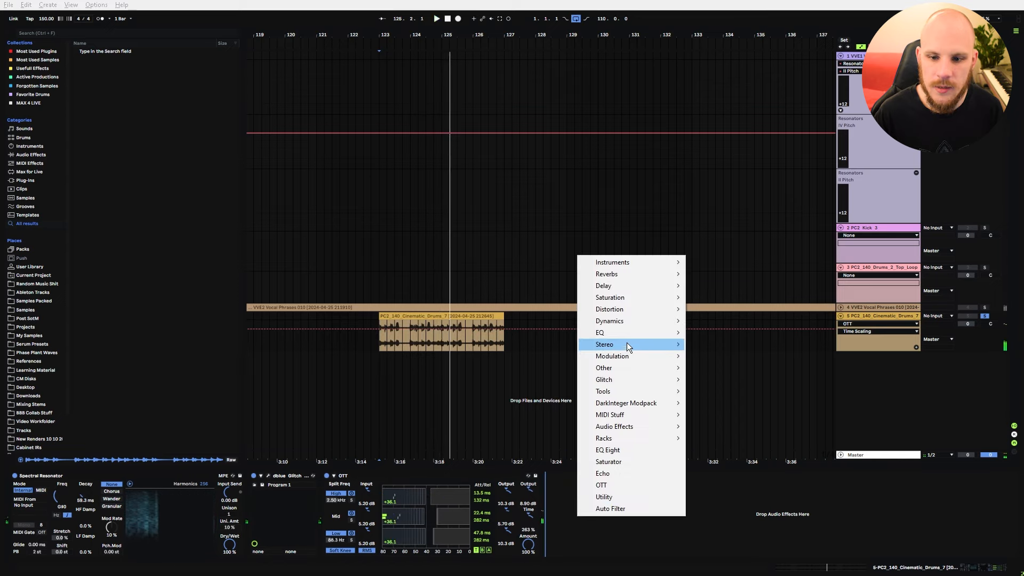
click(625, 451)
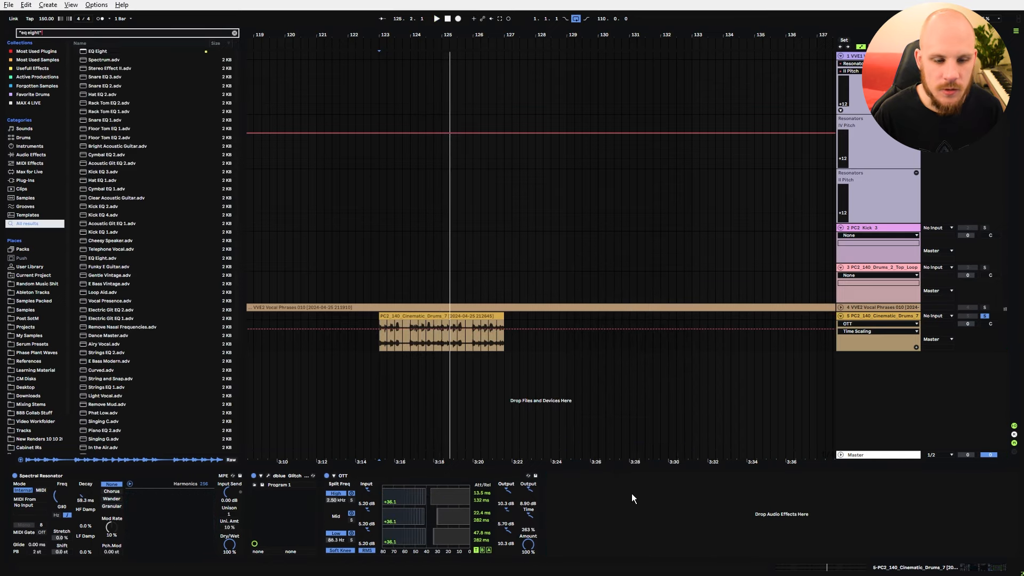
click(583, 552)
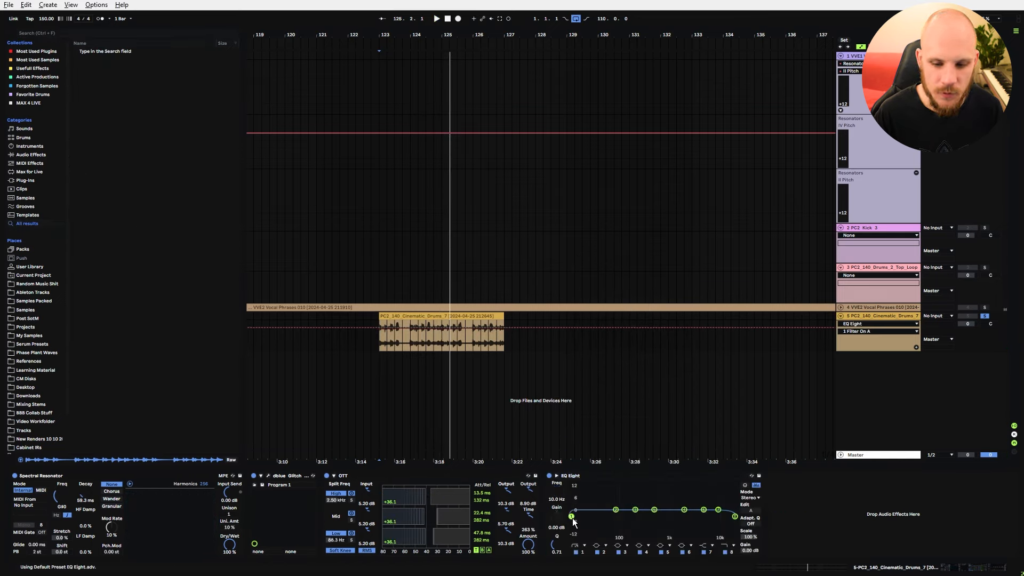
key(space)
drag(572, 517, 616, 523)
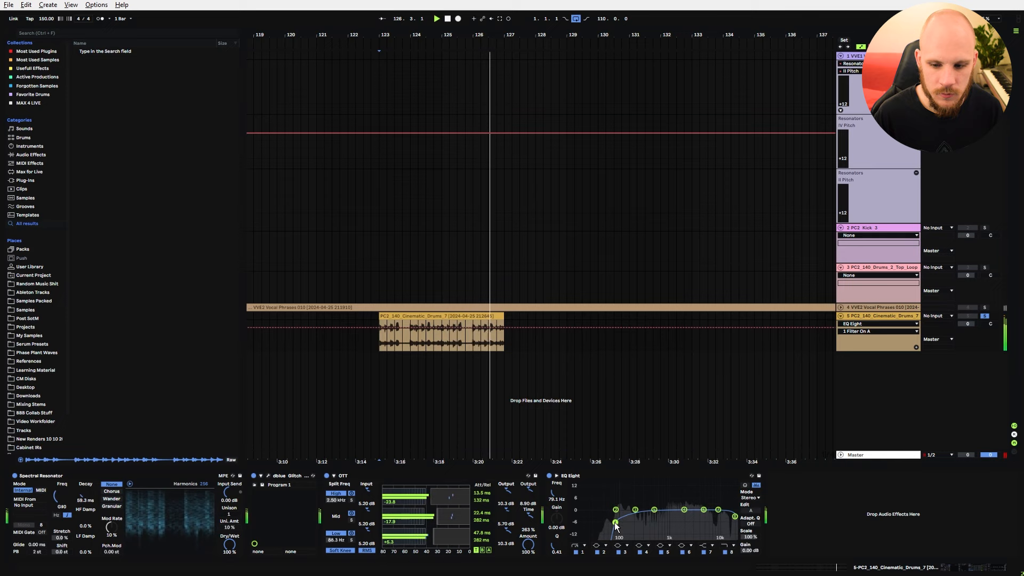
Add MStereoSpread after EQ Eight and set its spectral generator to 34 bands with 82 % spread.
right_click(809, 515)
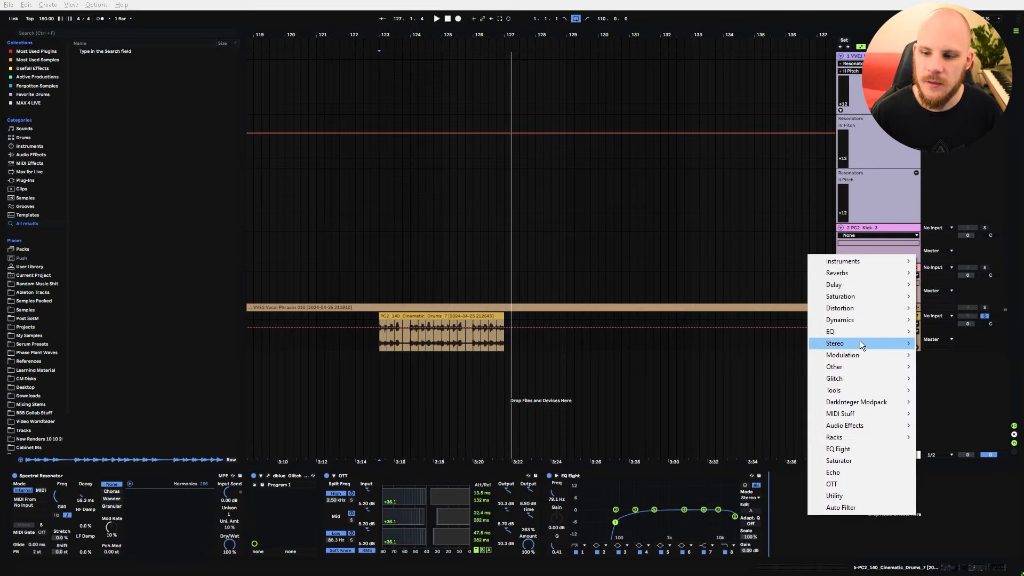
mouse_move(860, 340)
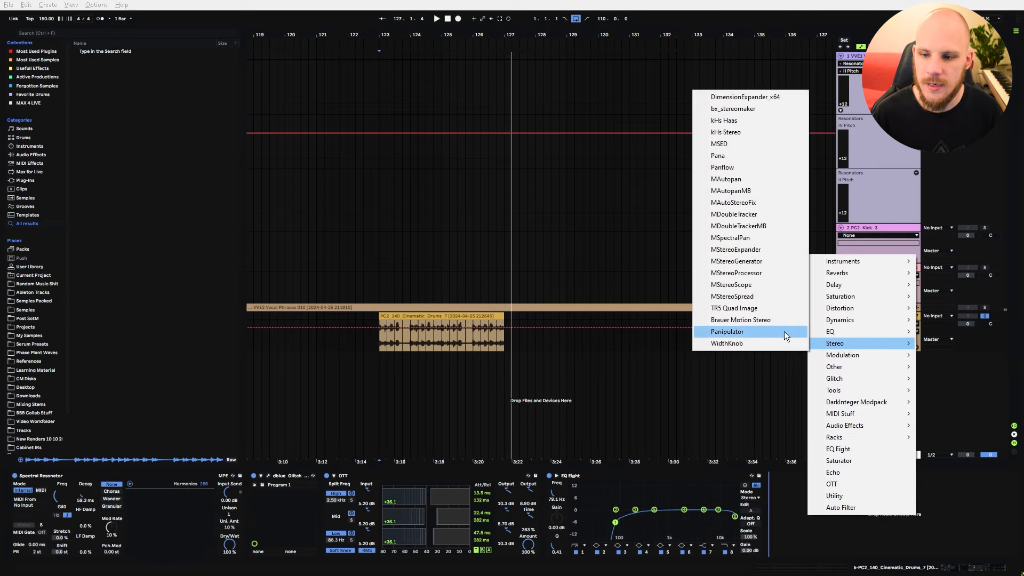
click(765, 295)
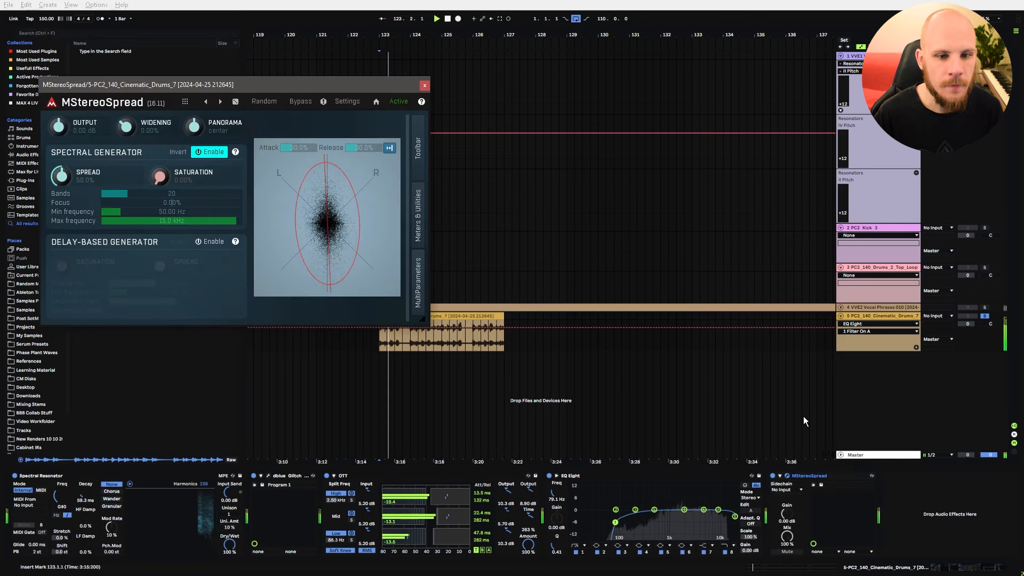
drag(133, 194, 148, 195)
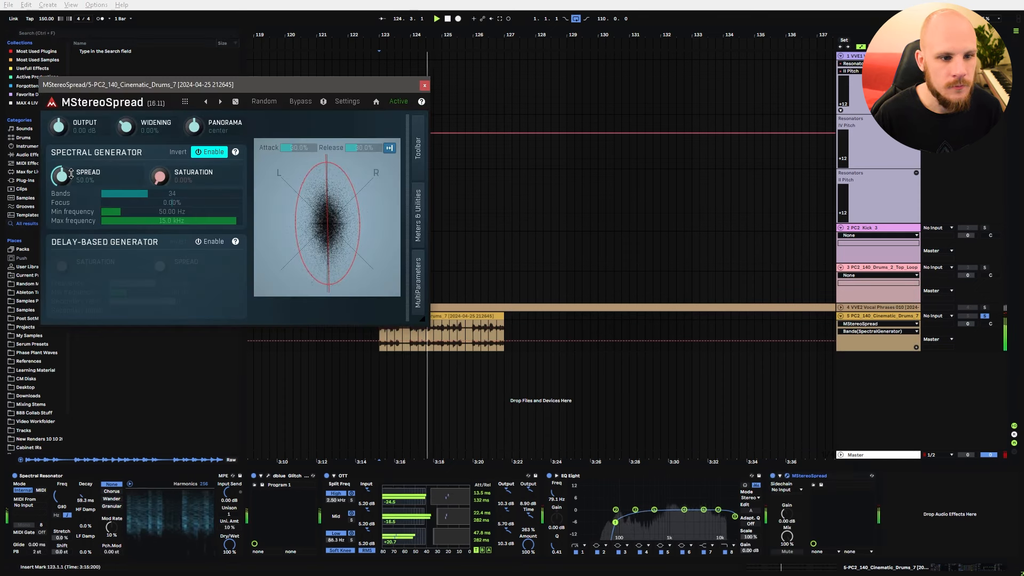
drag(61, 176, 61, 163)
key(space)
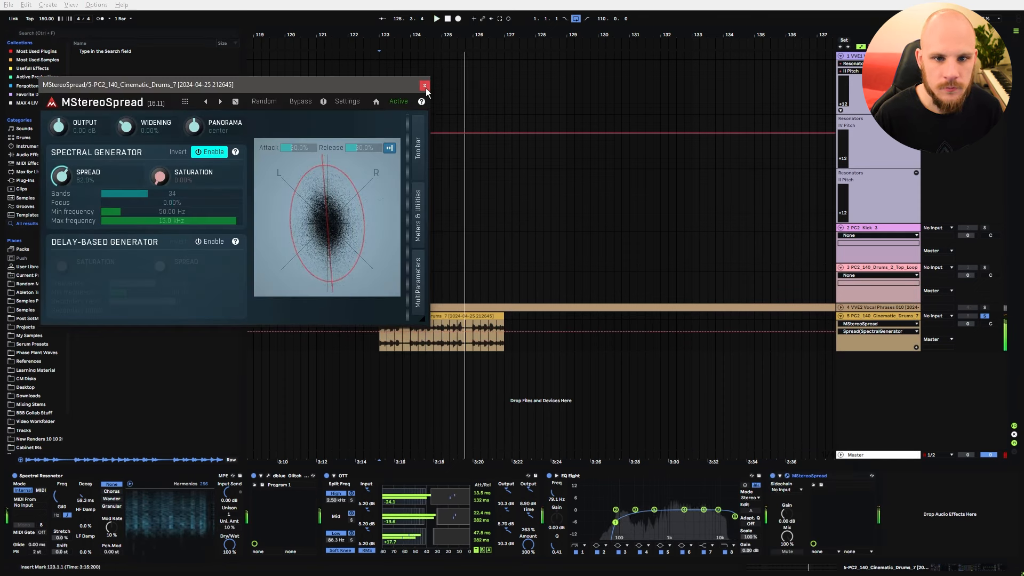
click(424, 86)
Deactivate the MStereoSpread device on the drum track.
click(806, 476)
click(772, 475)
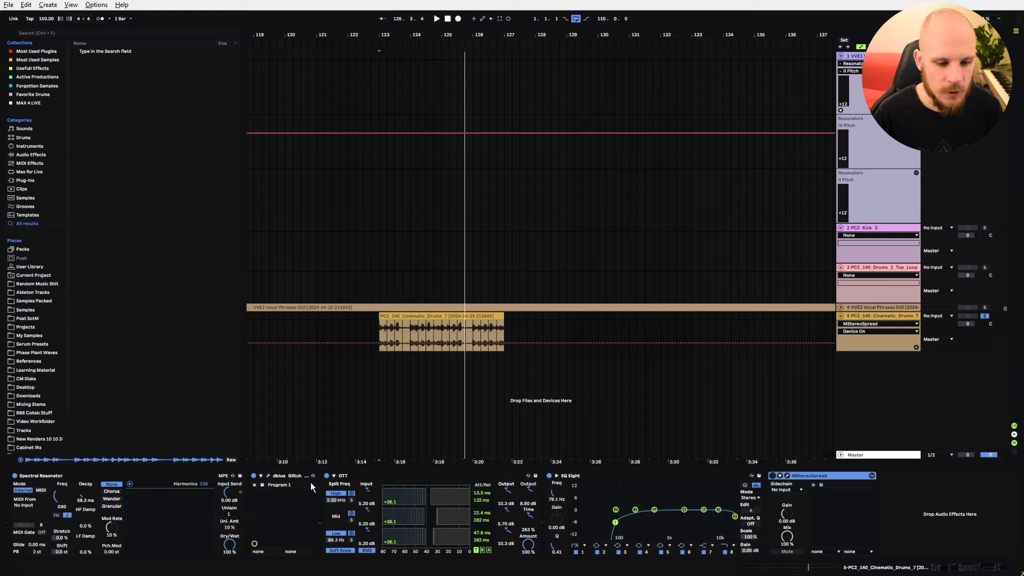